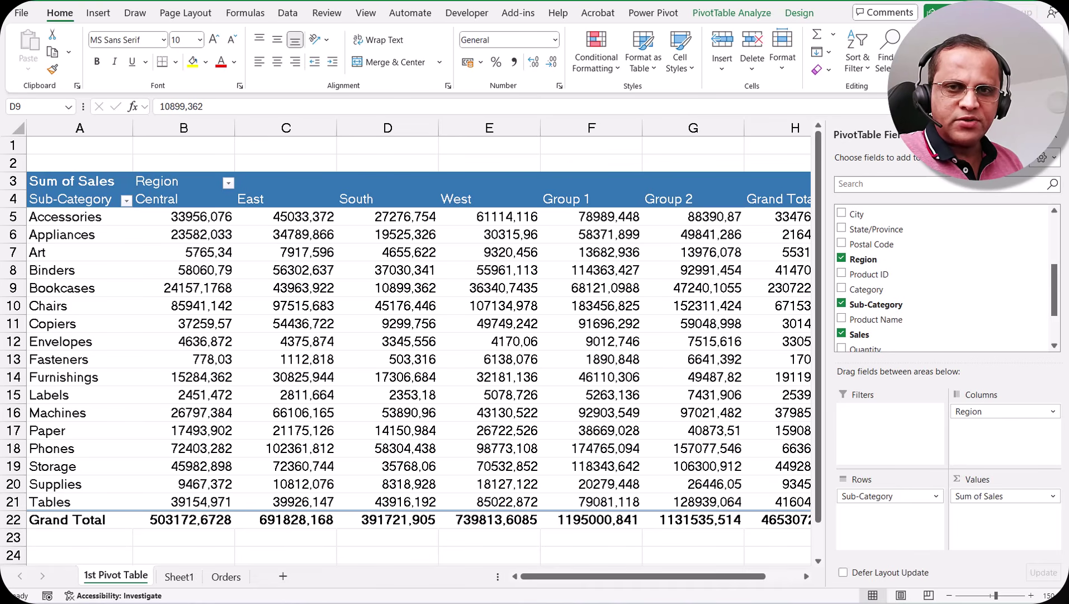
Clear all fields from the existing sales-by-region pivot table.
left_click(513, 274)
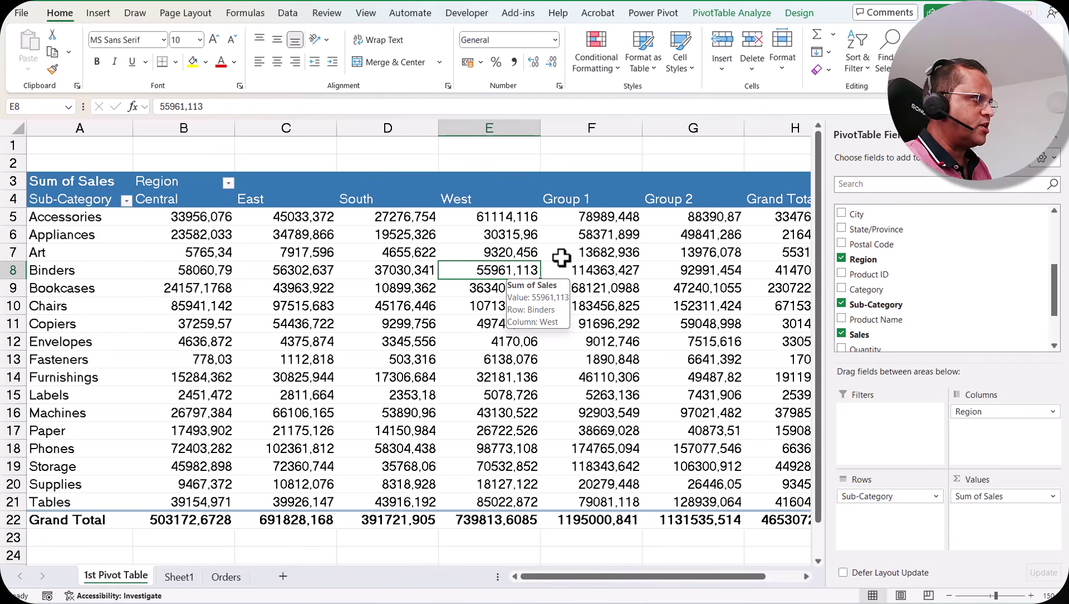
left_click(759, 16)
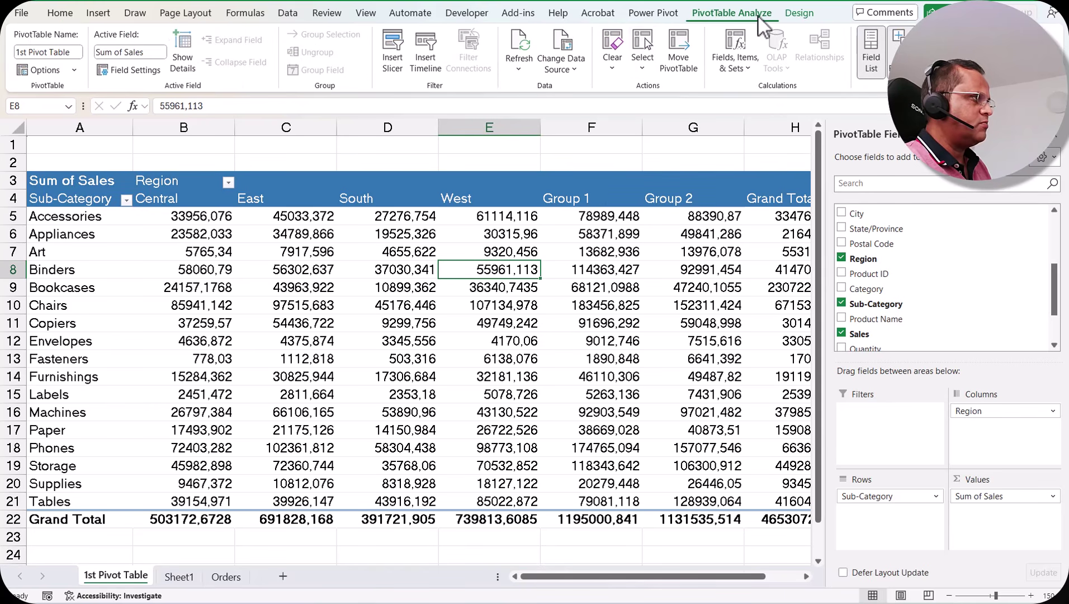
left_click(614, 56)
left_click(645, 95)
left_click(184, 255)
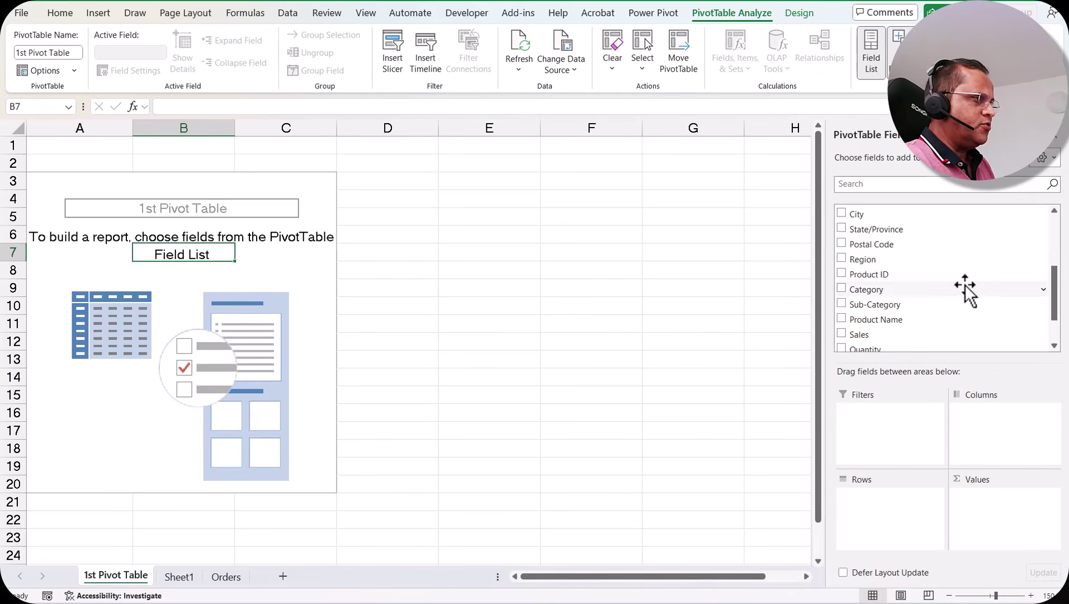
Place Category in the pivot rows and Order Date in the columns, keeping only the Years level.
scroll(940, 303, "down", 2)
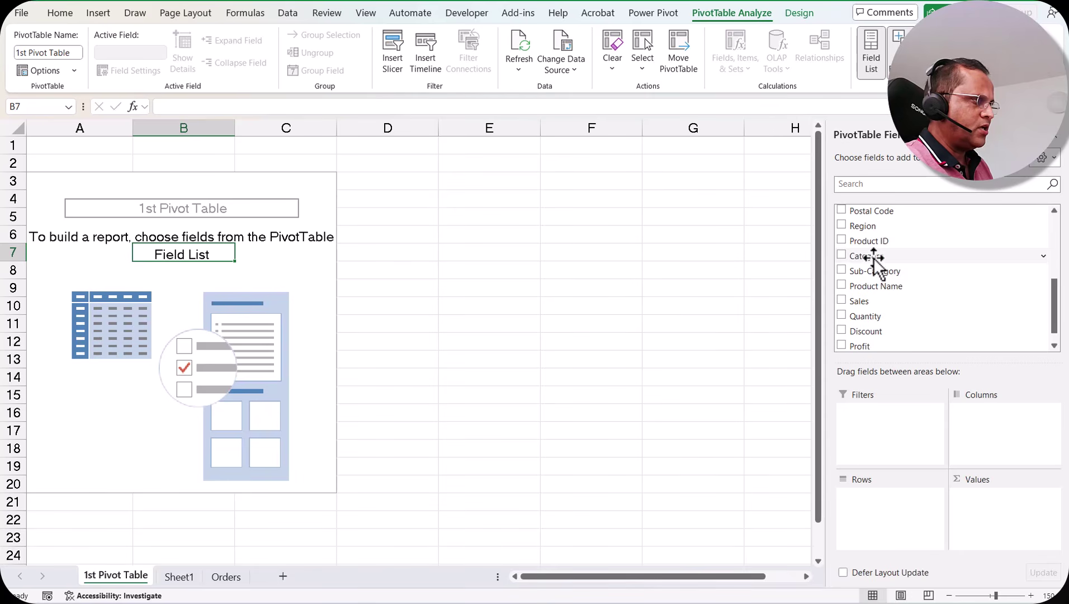
left_click_drag(871, 260, 881, 499)
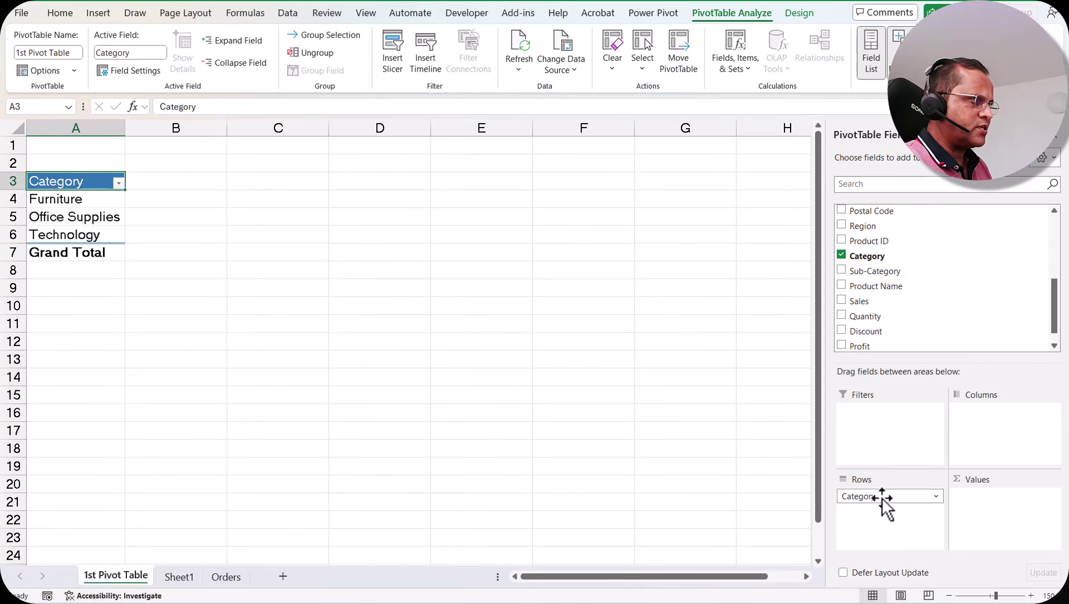
scroll(890, 316, "up", 4)
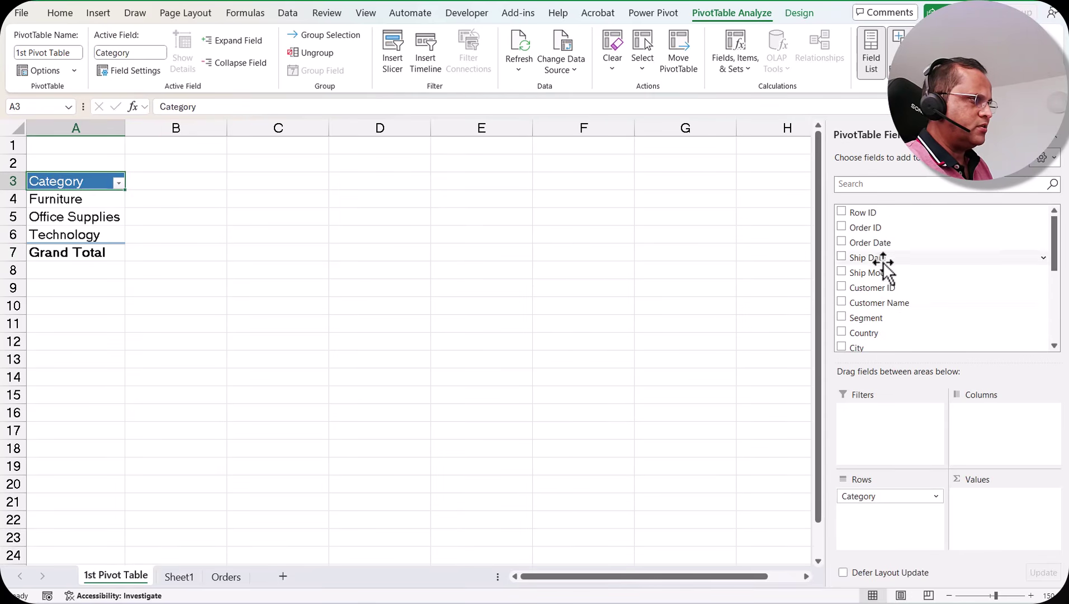
left_click_drag(876, 246, 980, 429)
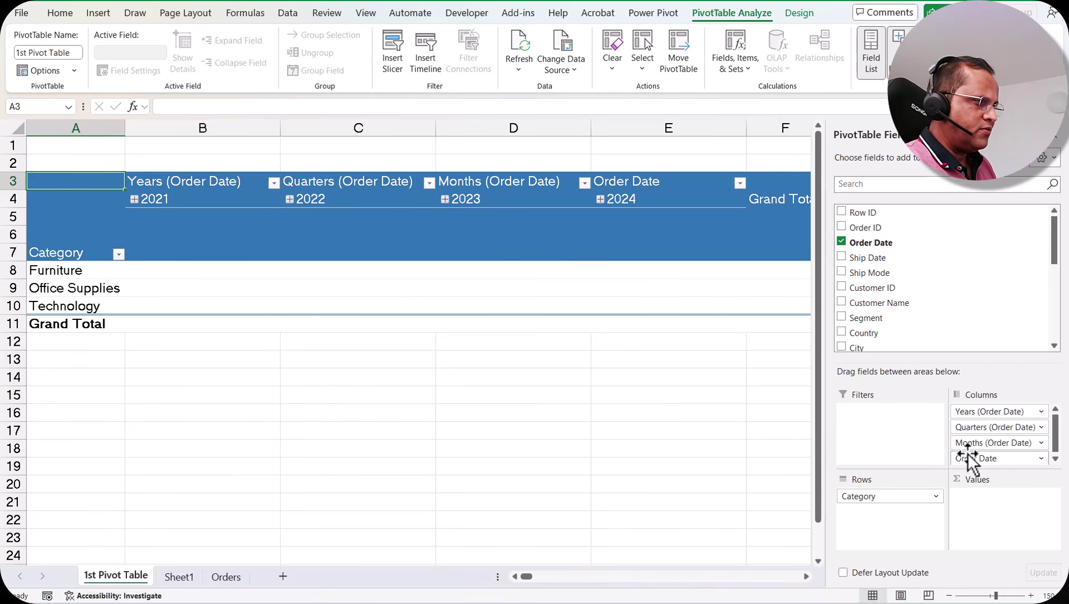
left_click_drag(974, 459, 743, 461)
left_click_drag(1030, 443, 738, 472)
left_click_drag(980, 426, 670, 427)
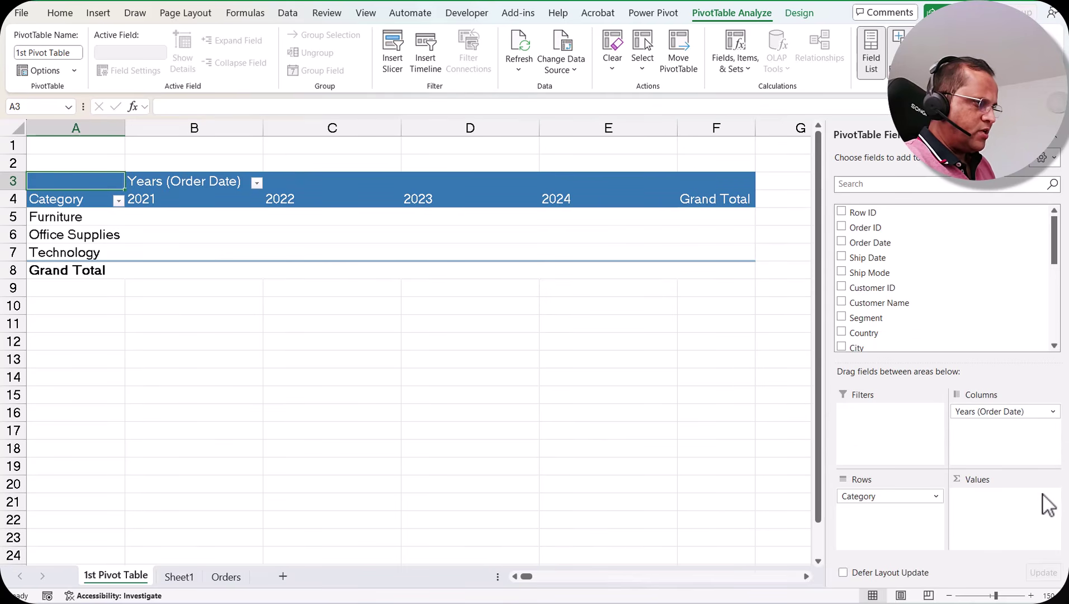
Add Sales and Profit to the pivot table's values.
scroll(926, 312, "down", 5)
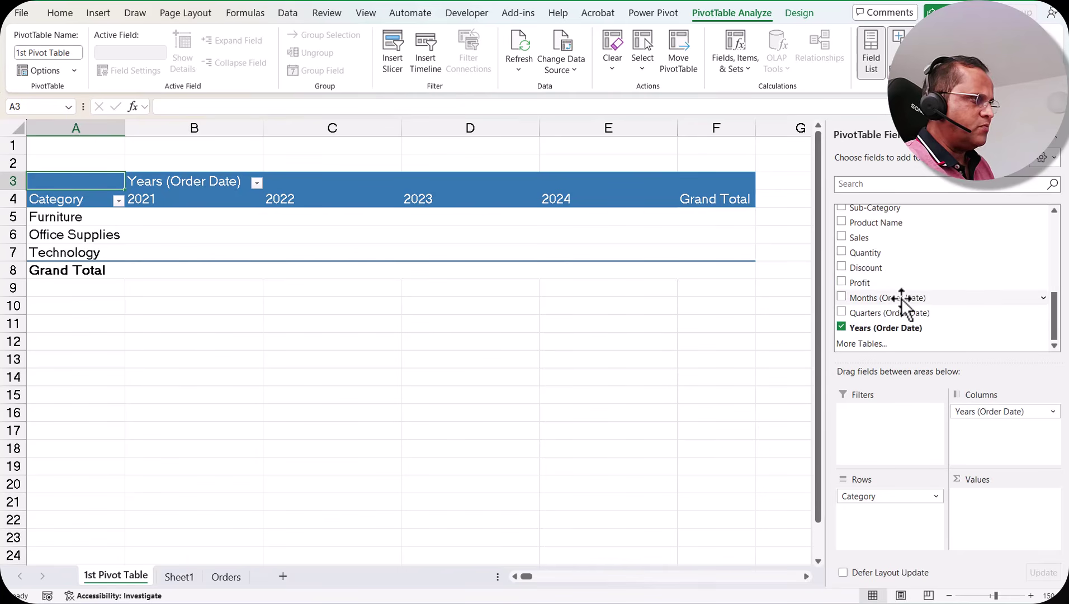
left_click_drag(864, 240, 998, 503)
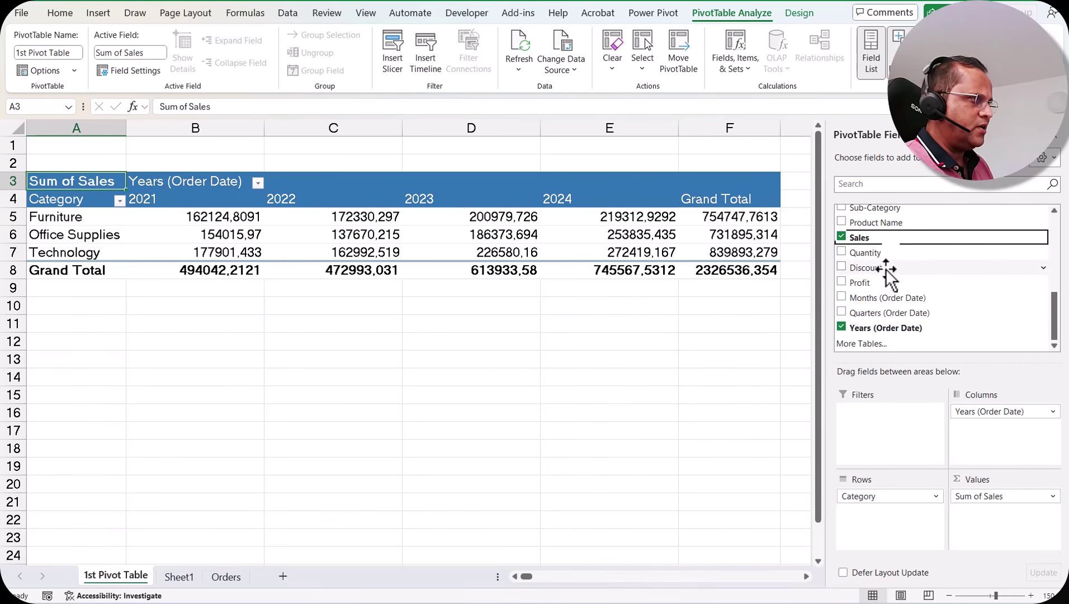
left_click_drag(863, 282, 989, 496)
Check which calculation and set options are available for the pivot table under Fields, Items & Sets.
left_click(301, 247)
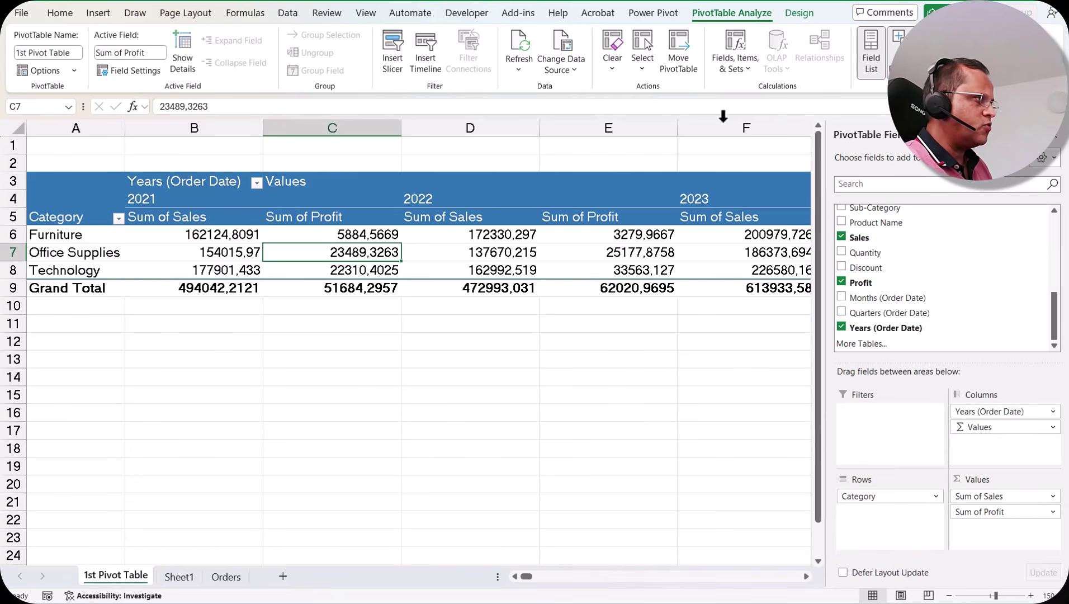
left_click(740, 67)
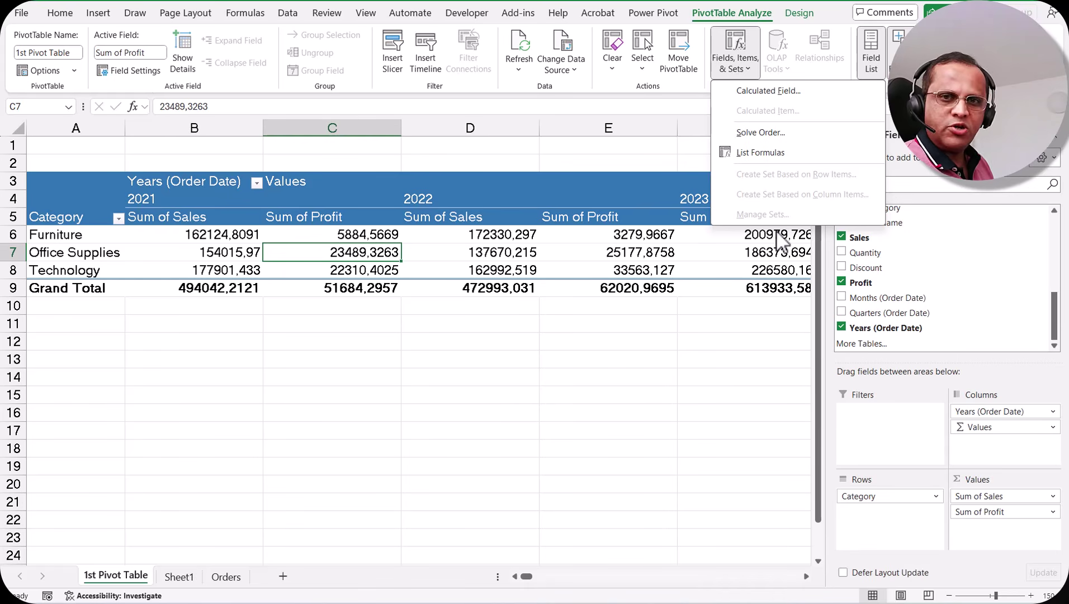
left_click(729, 59)
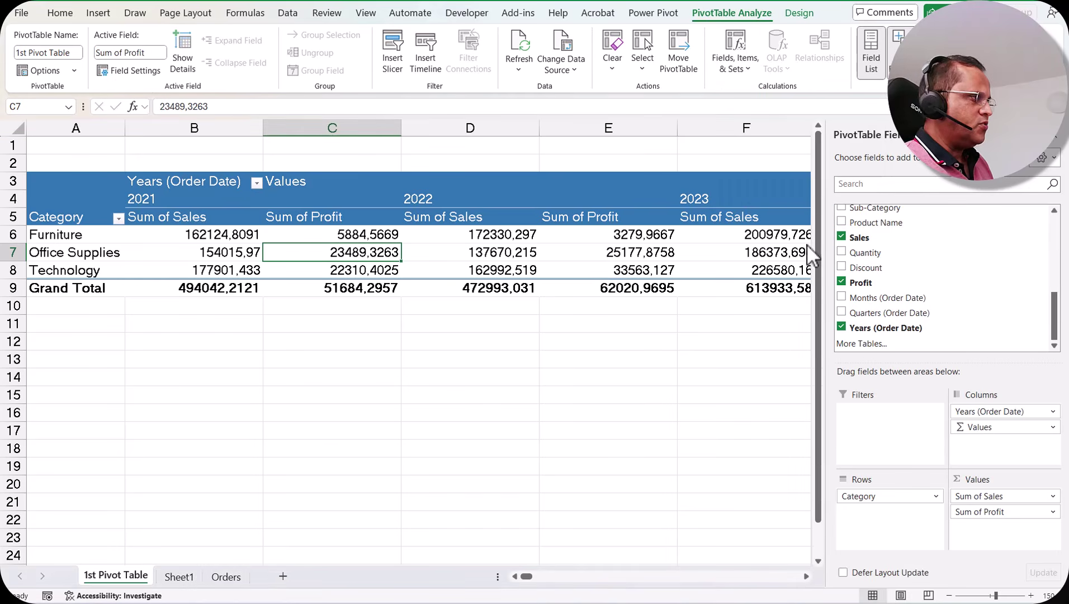
mouse_move(652, 239)
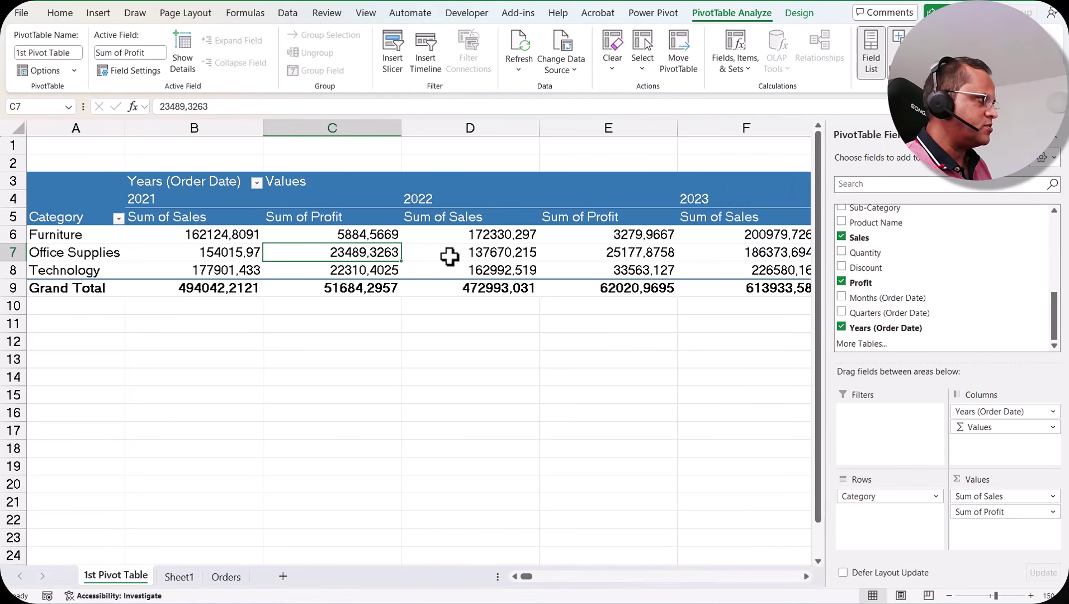
Clear the pivot table and delete its empty placeholder from the 1st Pivot Table sheet.
left_click(615, 62)
left_click(634, 96)
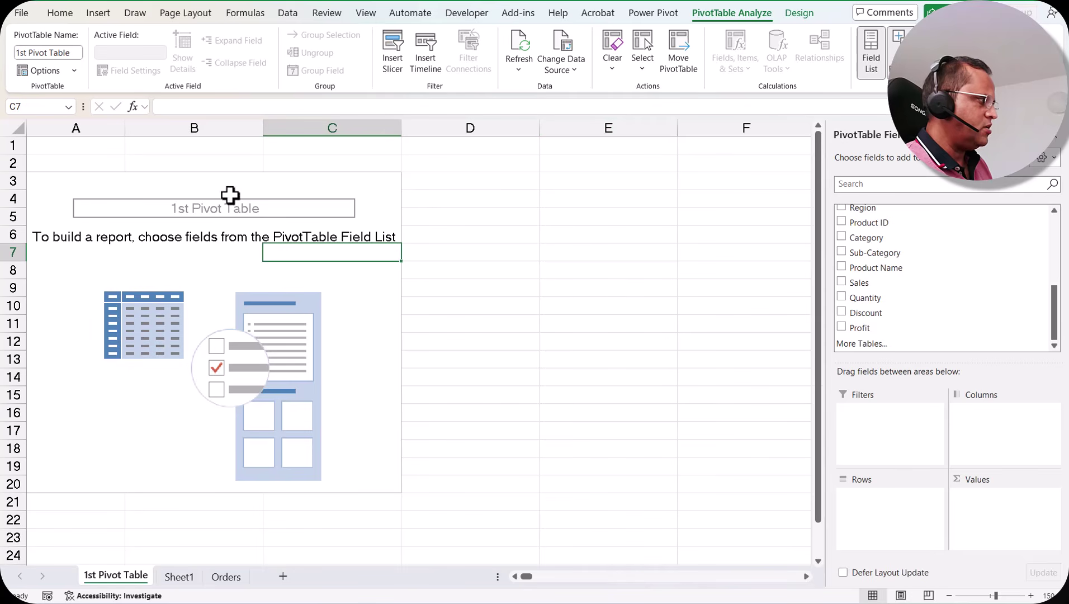
key("Up")
key("Up")
key("Up")
key("Up")
right_click(130, 579)
key("Escape")
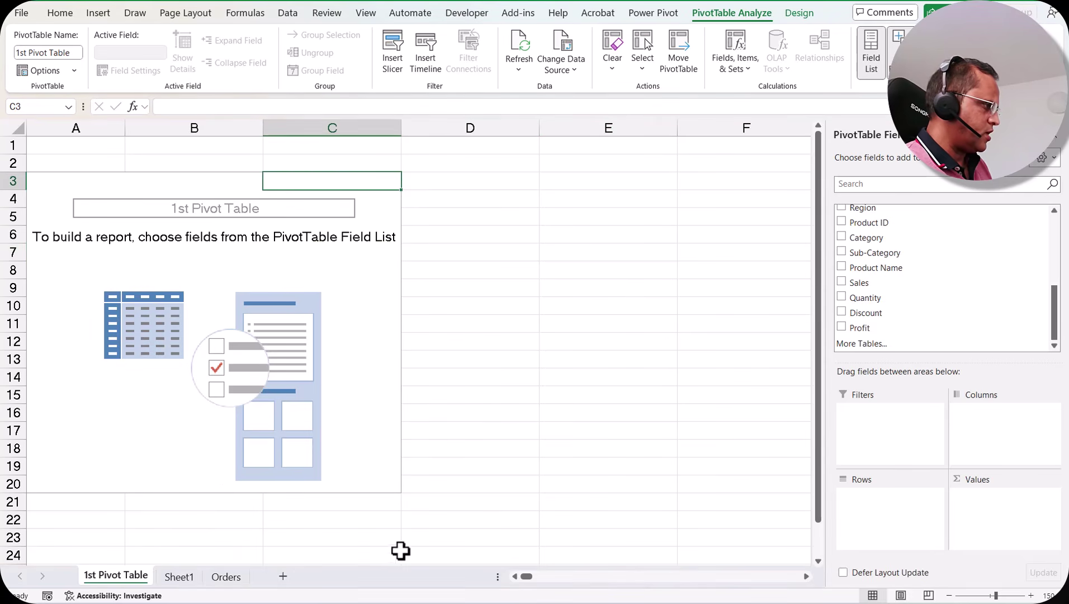
left_click_drag(476, 526, 33, 163)
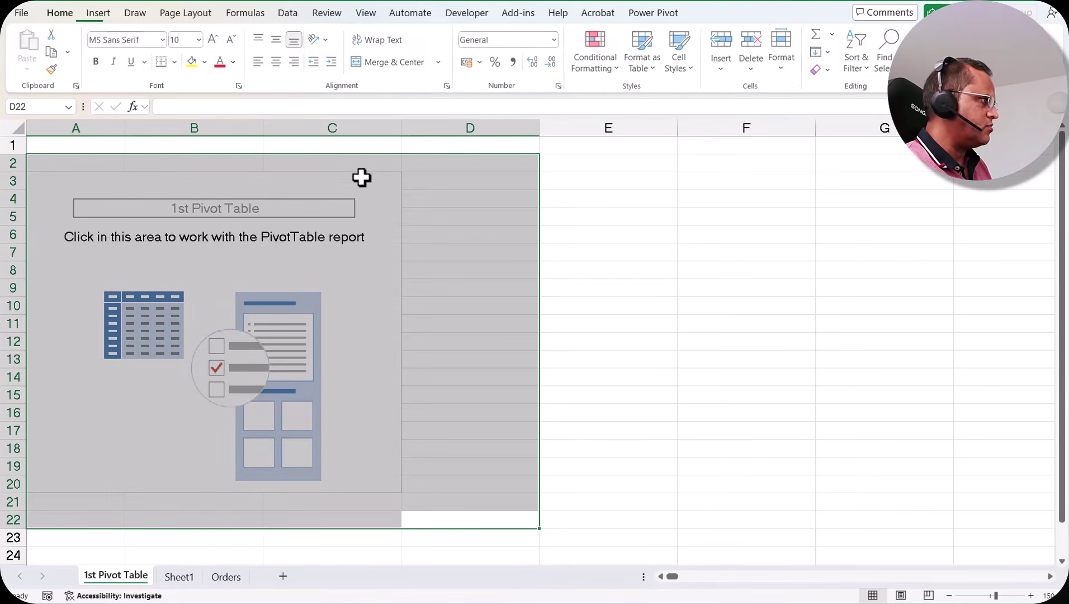
key("Delete")
left_click(241, 295)
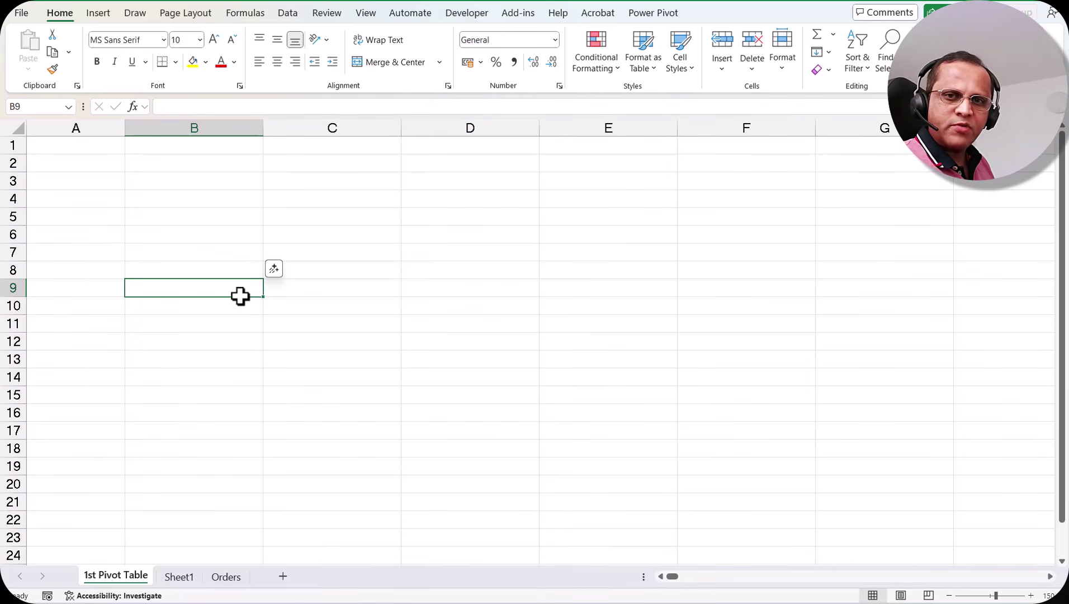
Start a new pivot table from the Orders sheet data, using the range Orders!$A$1:$U$10195.
left_click(179, 576)
left_click(226, 577)
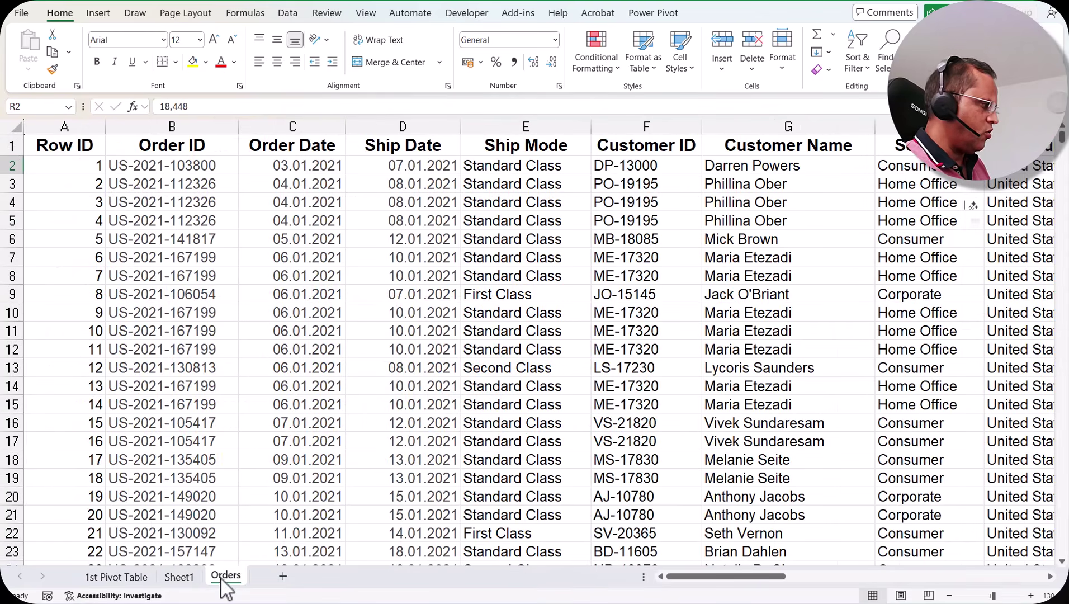
left_click(313, 312)
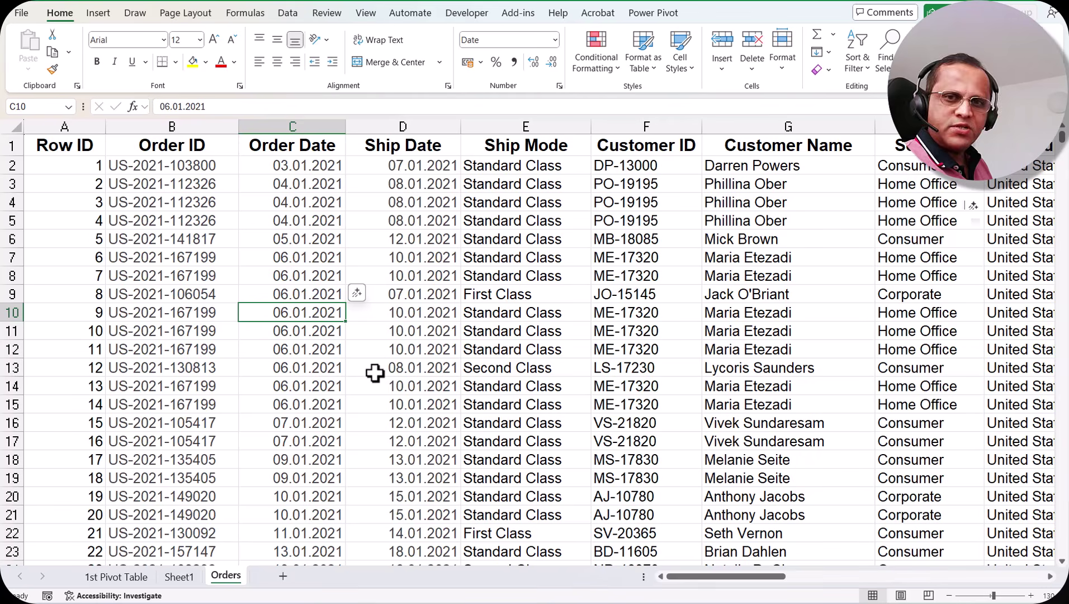
left_click(98, 13)
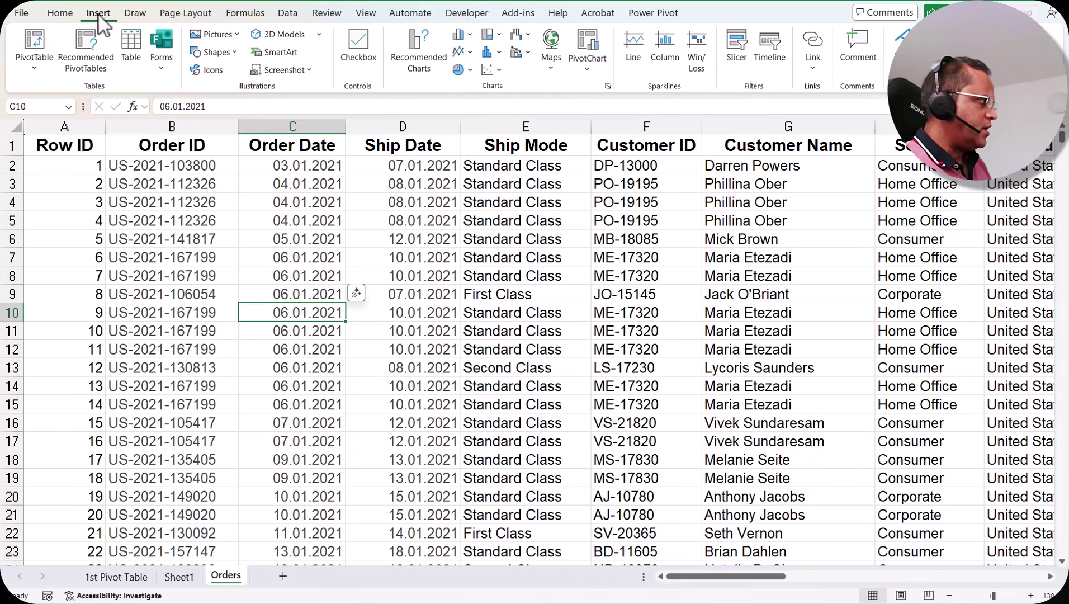
left_click(34, 61)
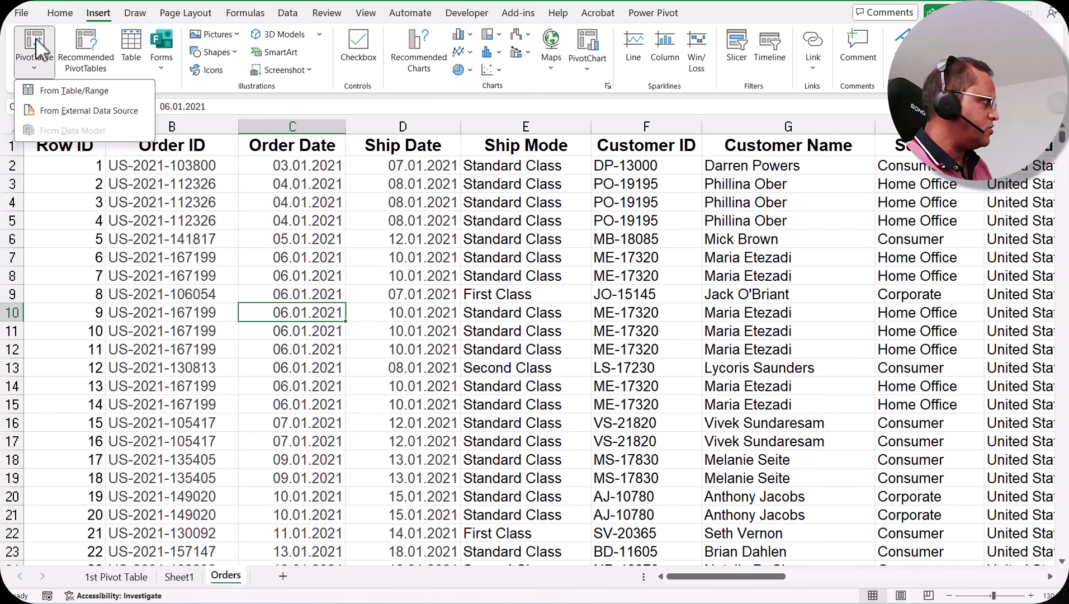
left_click(36, 44)
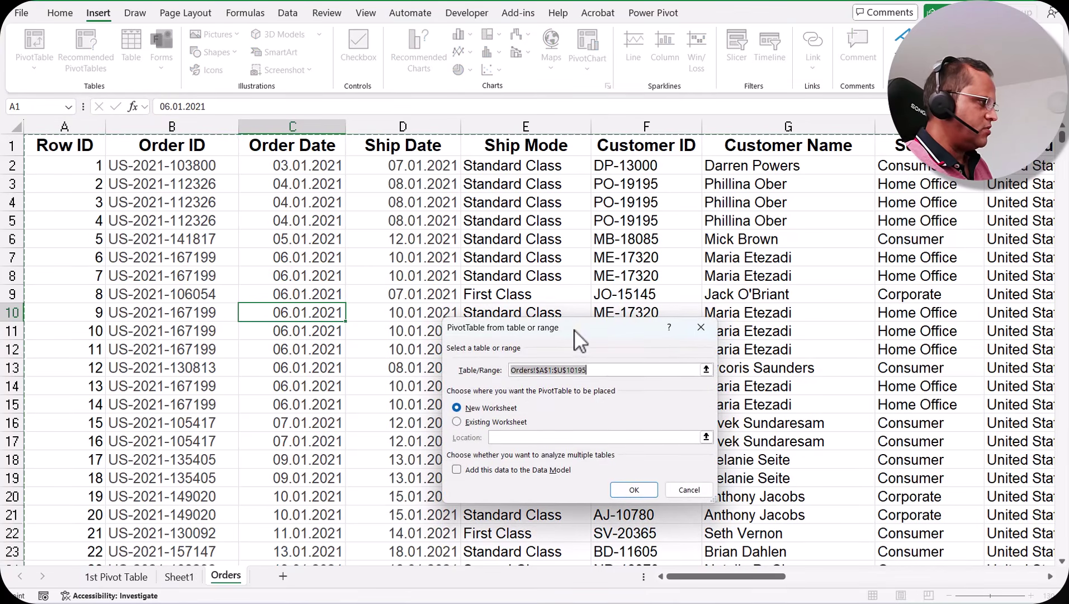
left_click_drag(574, 331, 558, 242)
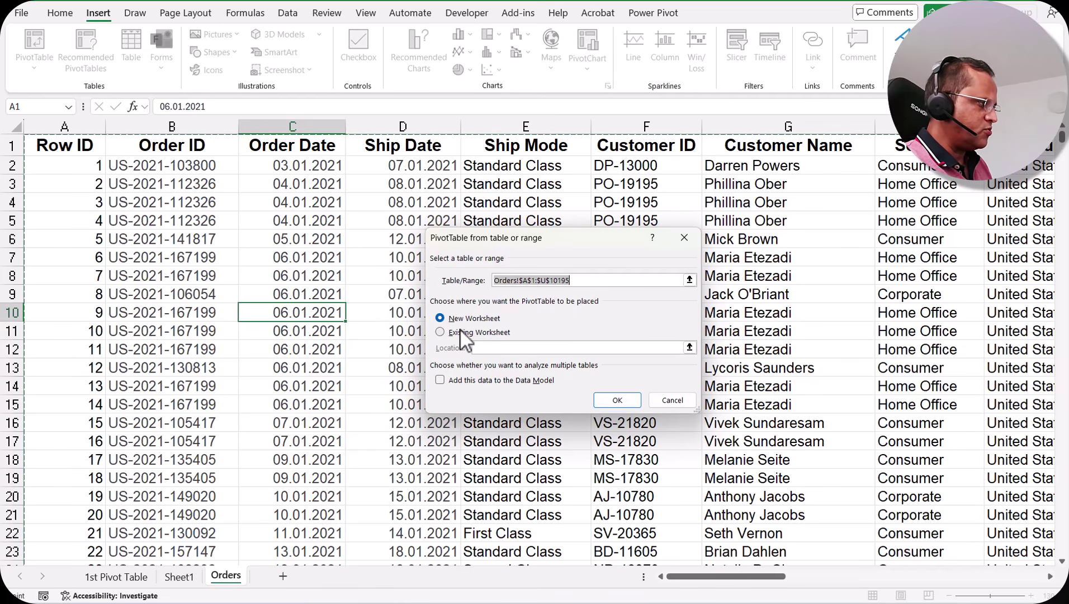
Create the pivot table at cell A4 of the existing 1st Pivot Table sheet, adding the data to the Data Model.
left_click(442, 332)
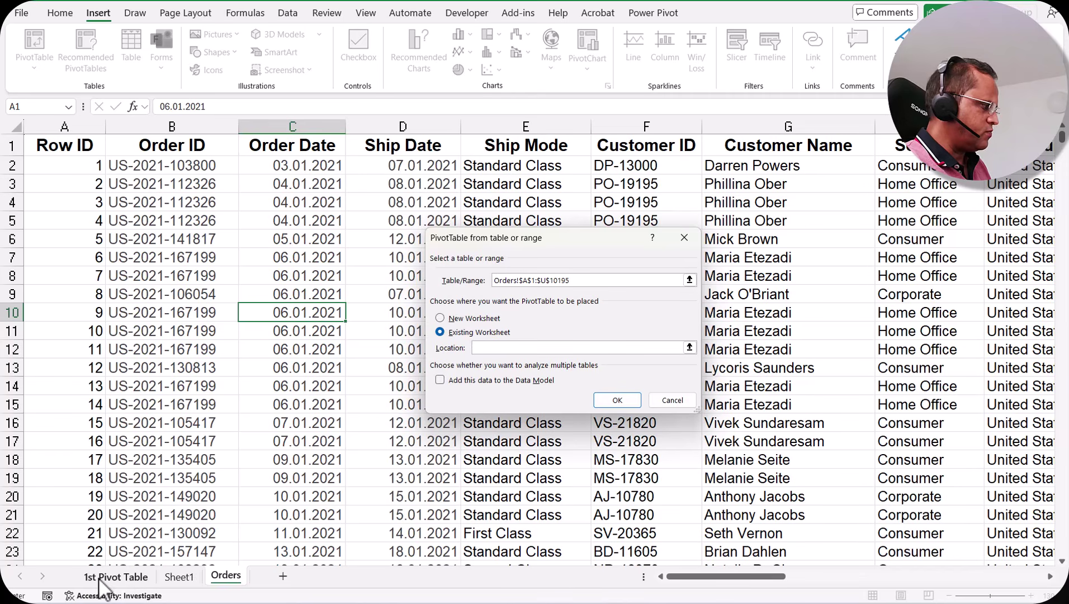
left_click(119, 577)
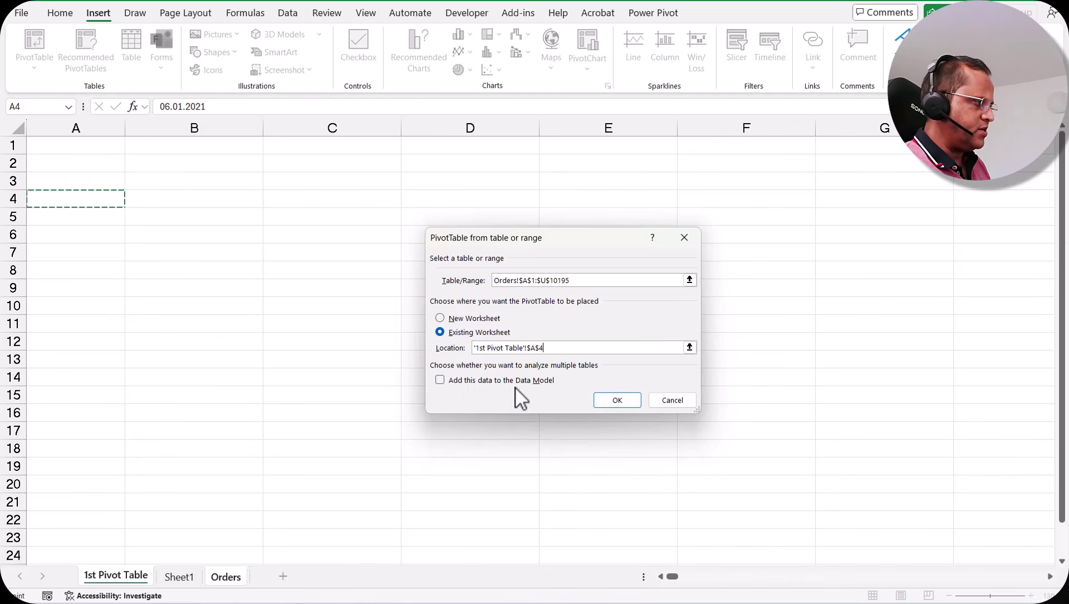
left_click(440, 380)
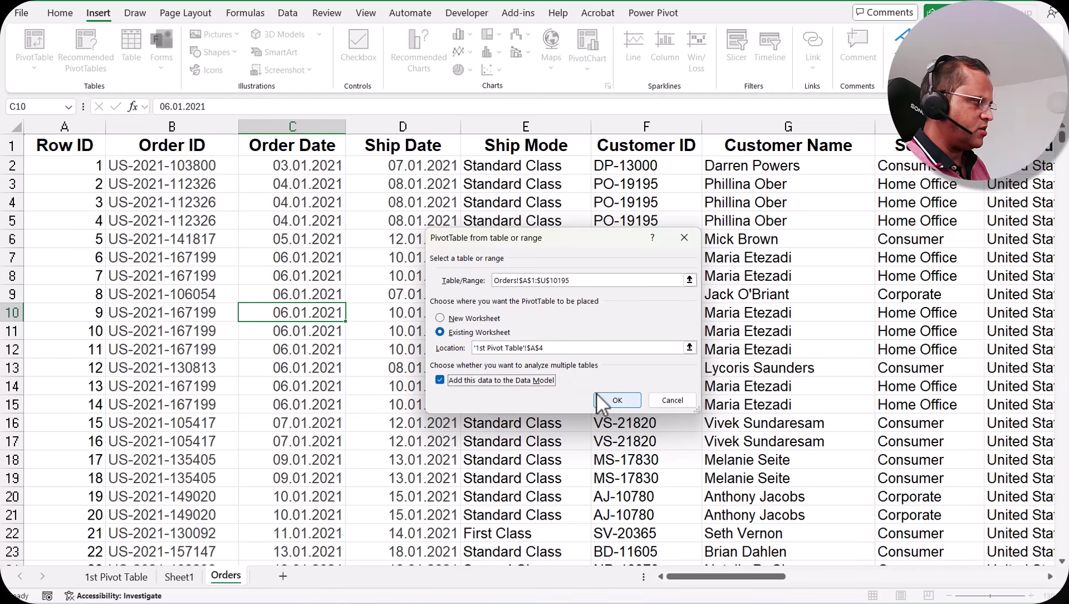
left_click(617, 400)
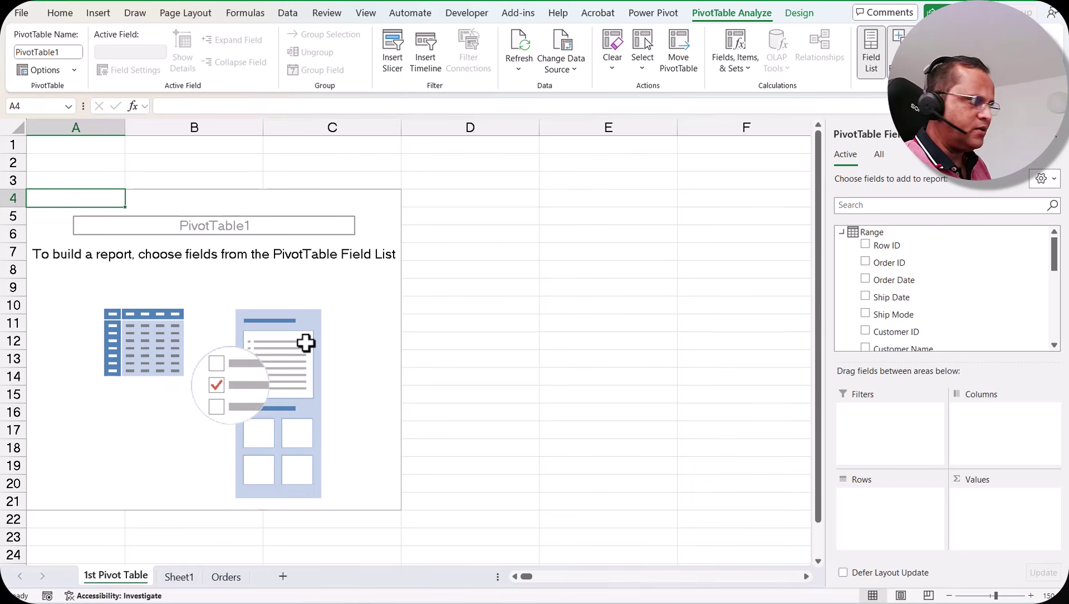
Place Category in the new pivot table's rows and Order Date in its columns, keeping only the Year level.
scroll(946, 316, "down", 3)
scroll(944, 308, "down", 1)
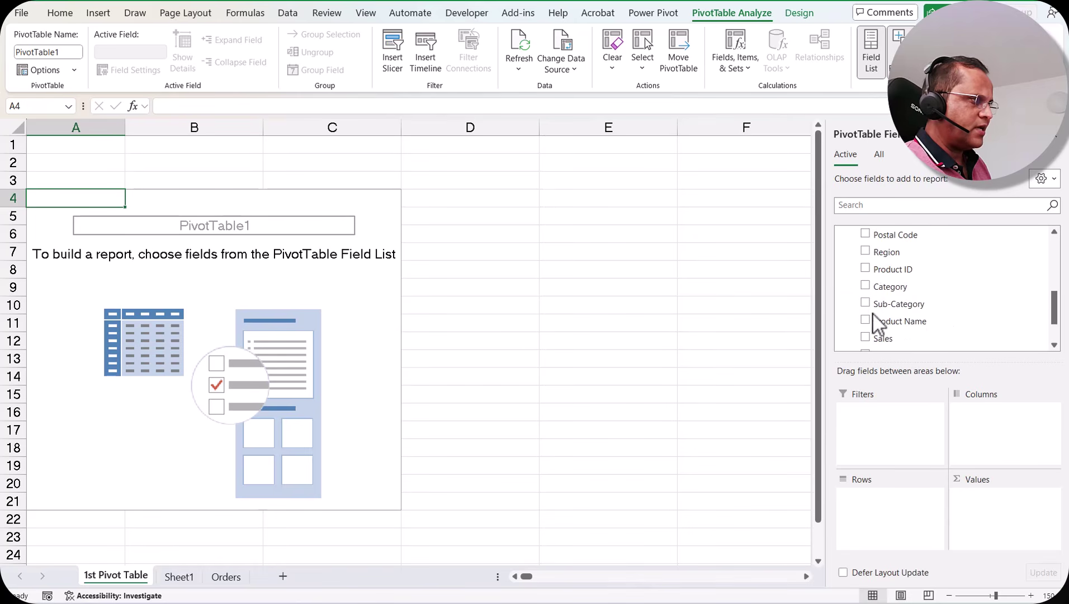
left_click_drag(890, 286, 912, 547)
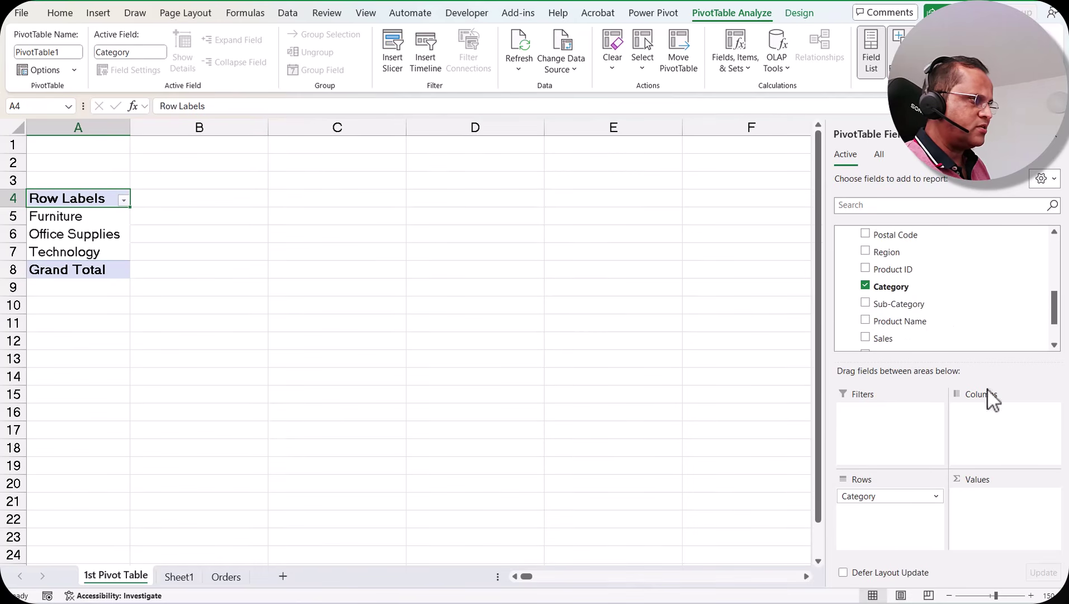
scroll(906, 315, "up", 5)
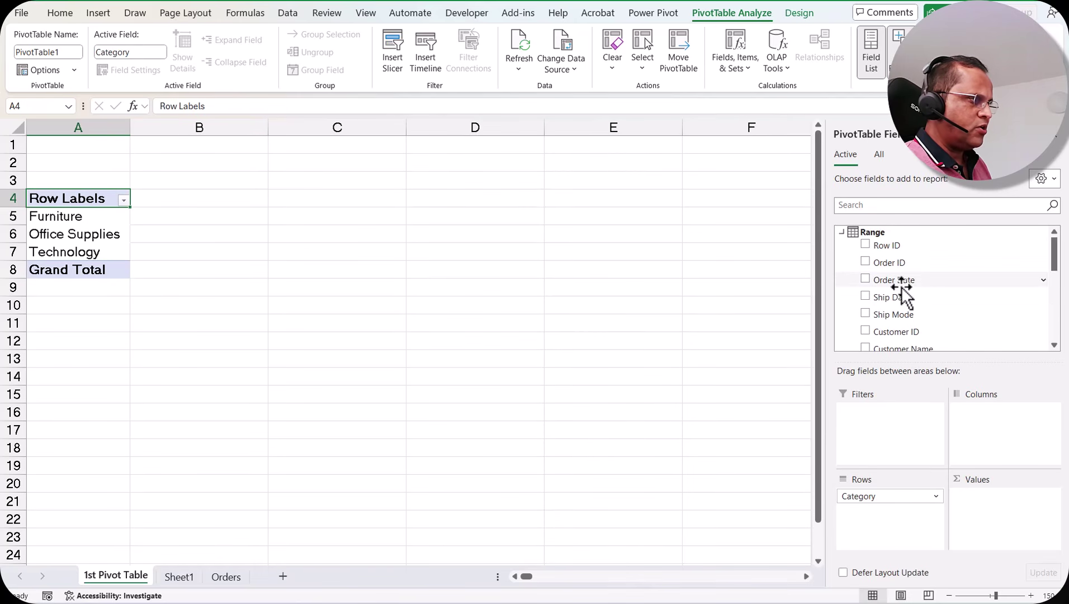
left_click_drag(907, 284, 755, 475)
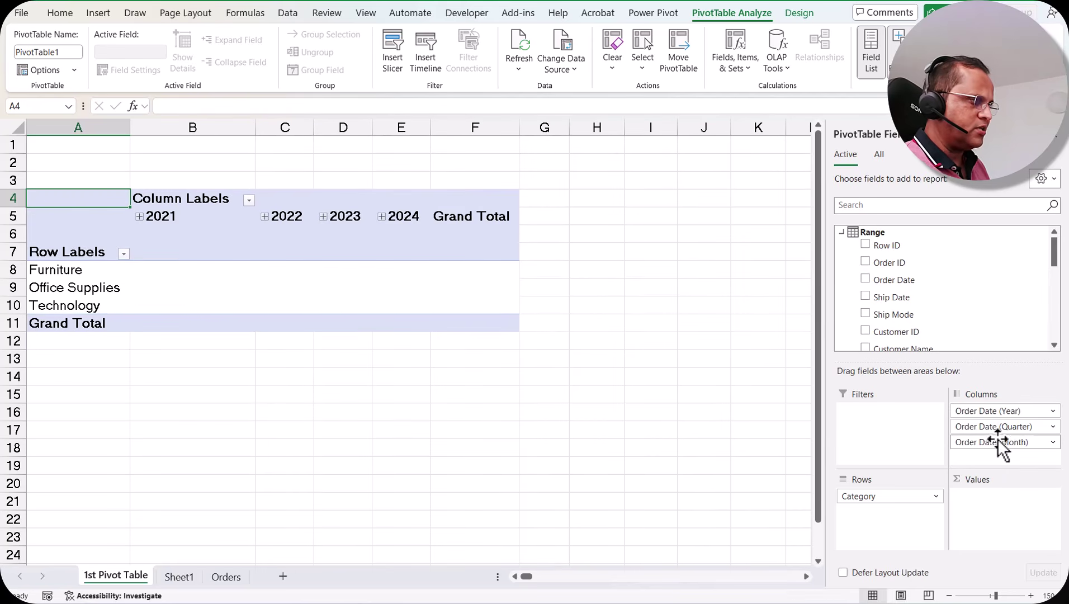
left_click_drag(998, 438, 807, 389)
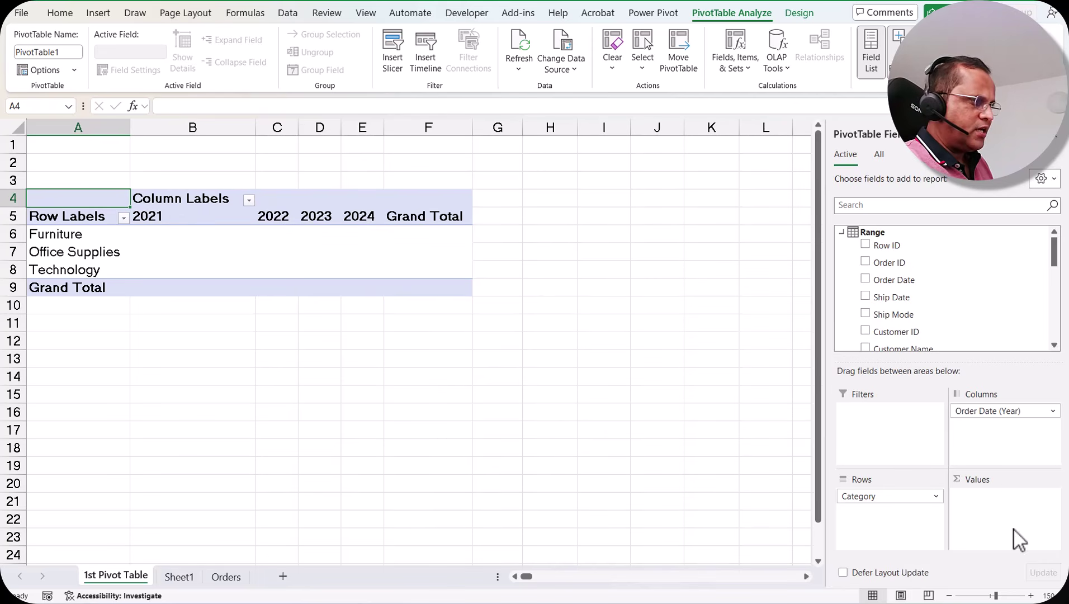
Add Sales to the new pivot table's values.
scroll(928, 280, "down", 8)
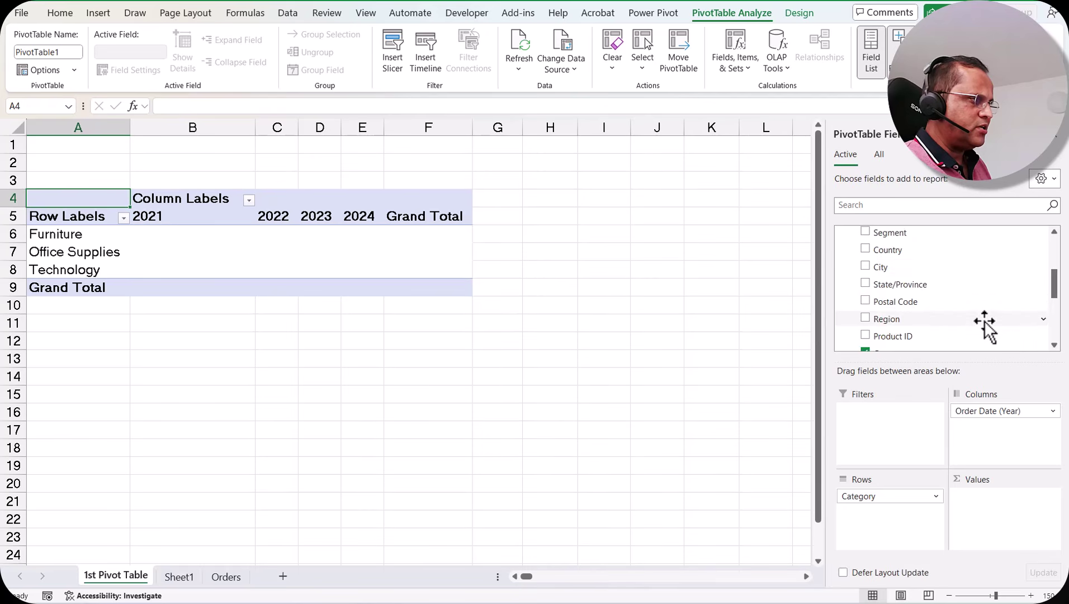
left_click_drag(897, 249, 984, 500)
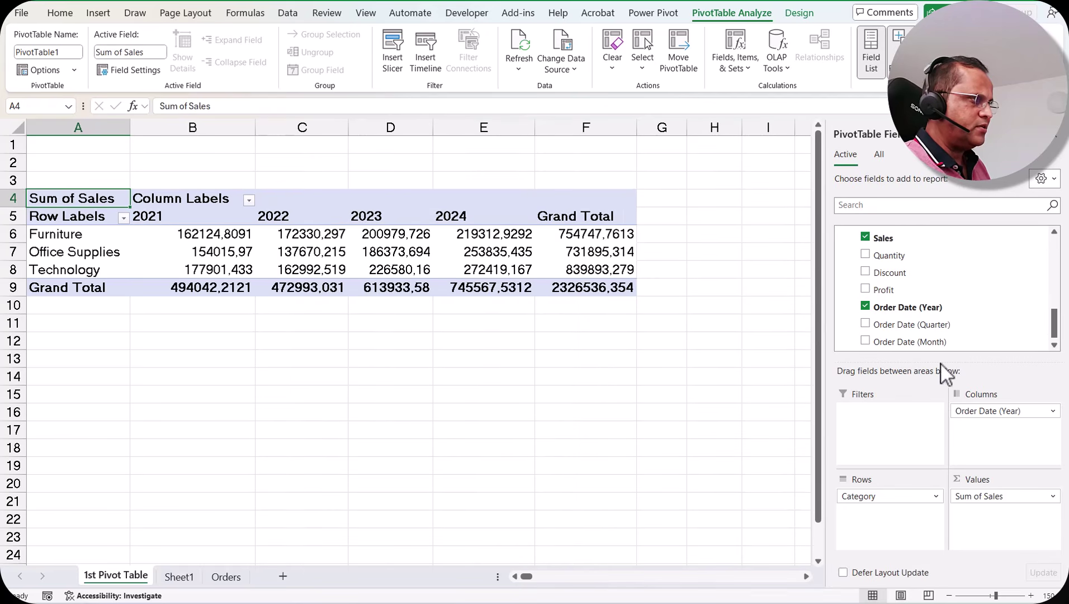
Add Profit to the pivot table's values alongside Sales.
left_click_drag(912, 294, 982, 509)
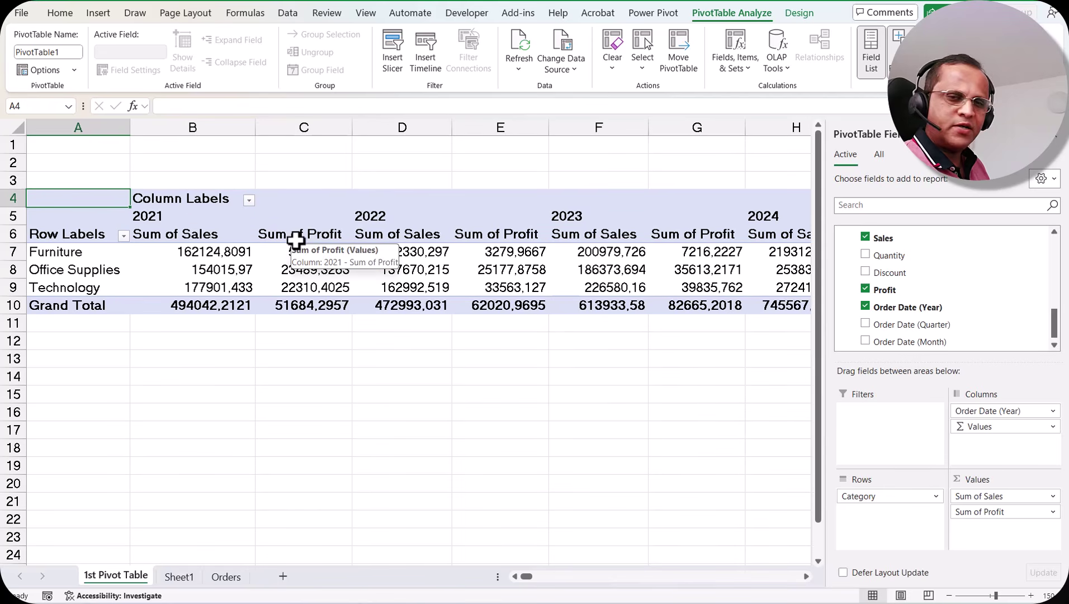
left_click(411, 266)
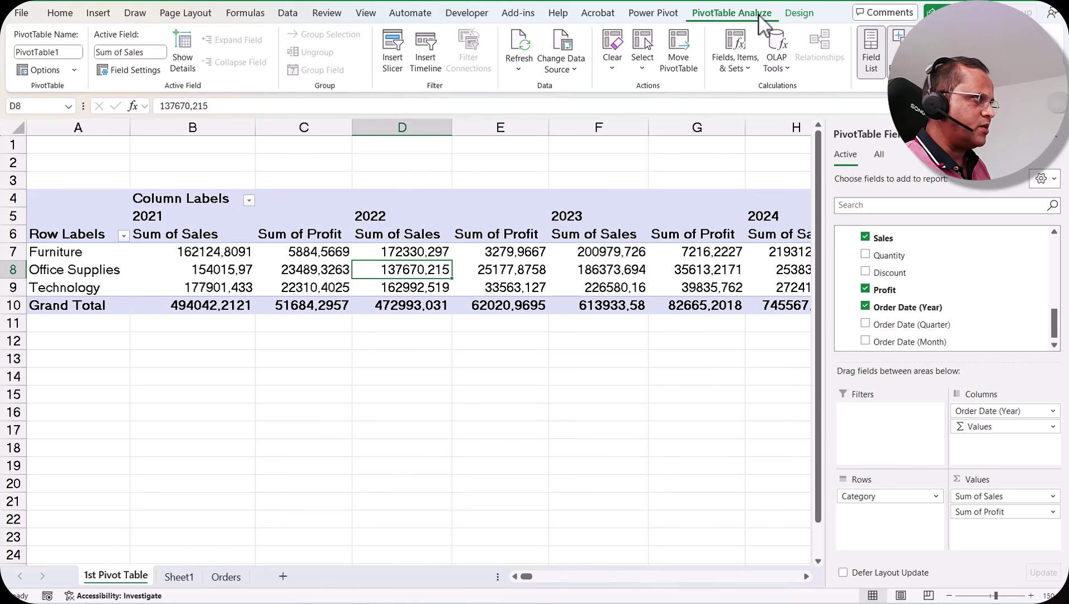
left_click(736, 67)
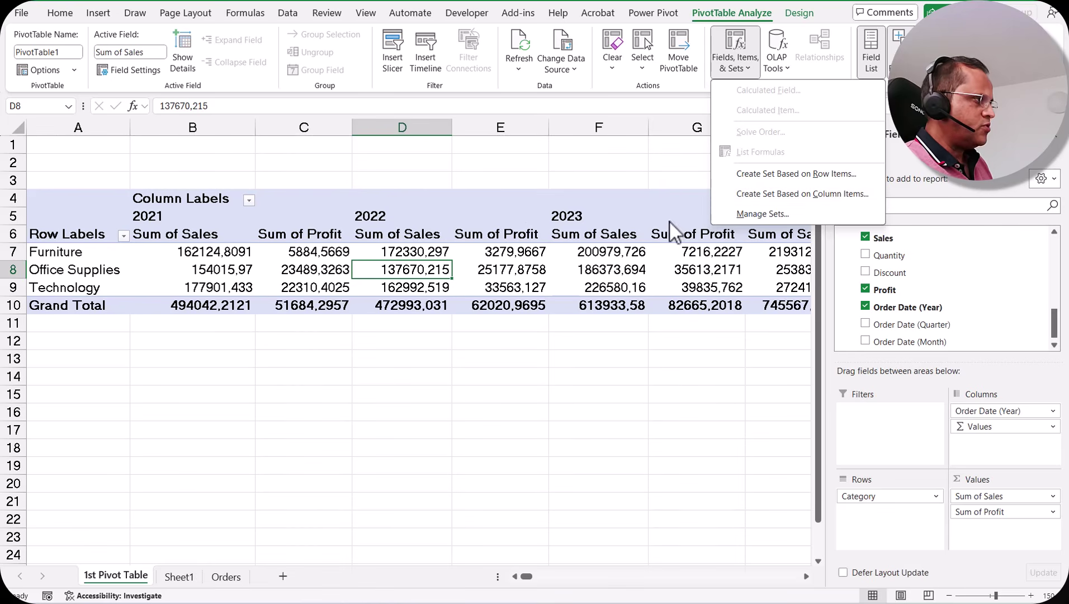
left_click(422, 292)
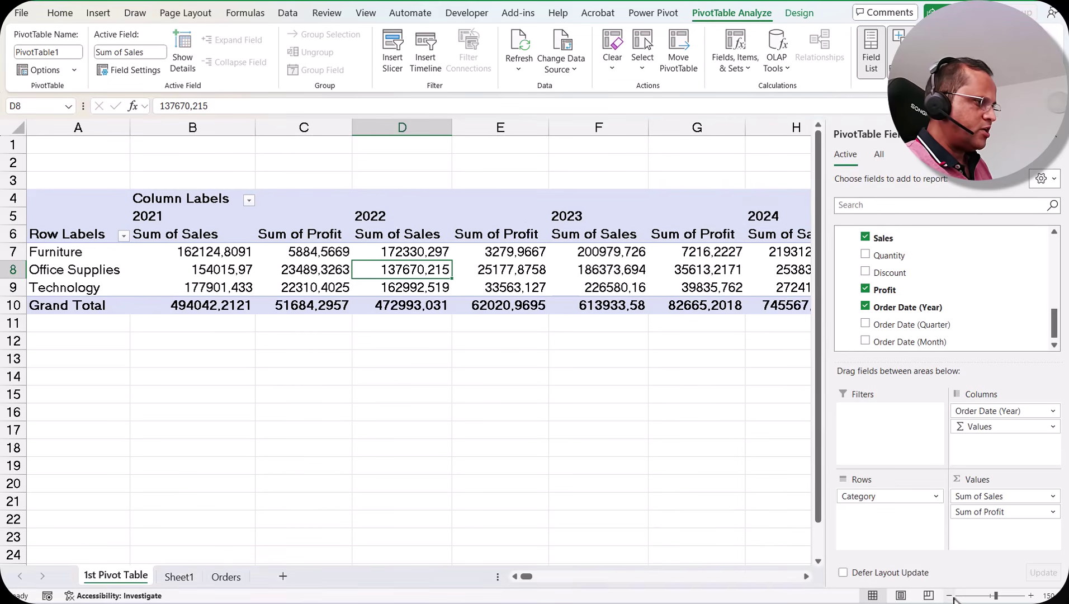
left_click(949, 596)
left_click(949, 596)
left_click(949, 595)
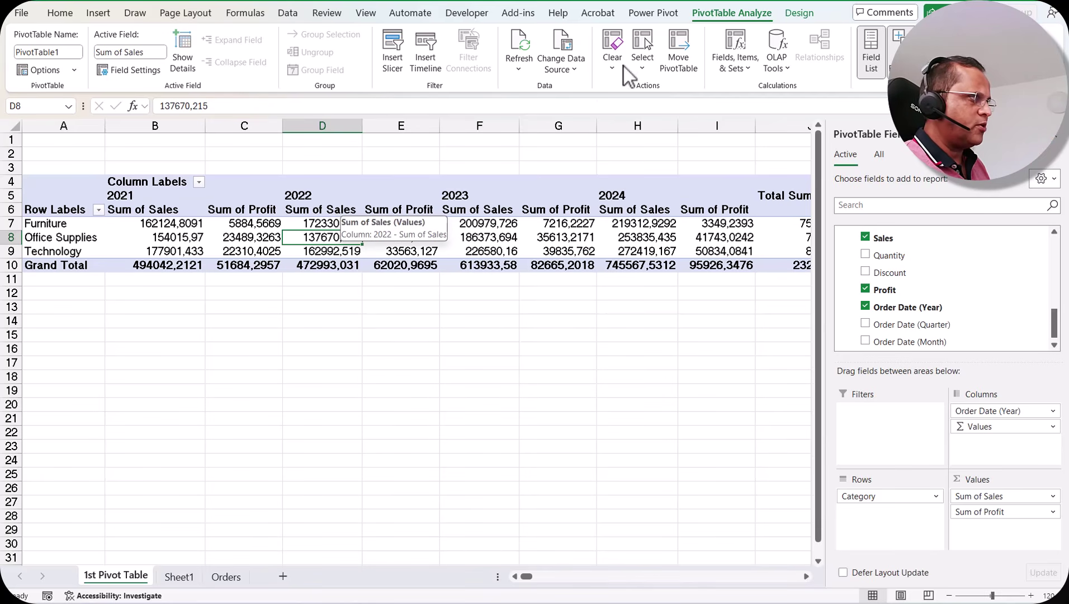
left_click(729, 66)
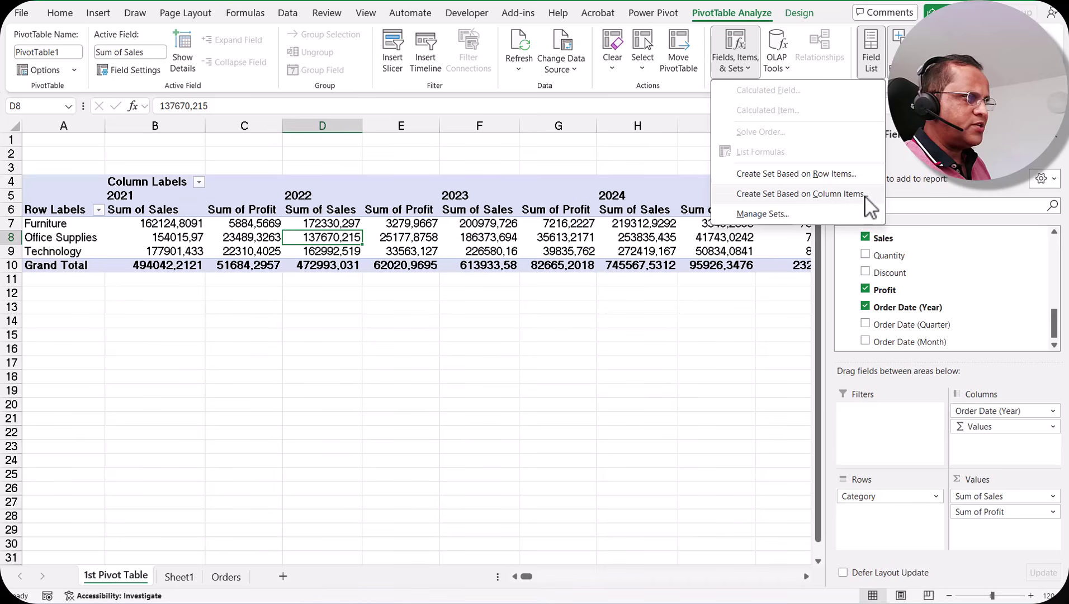
left_click(377, 225)
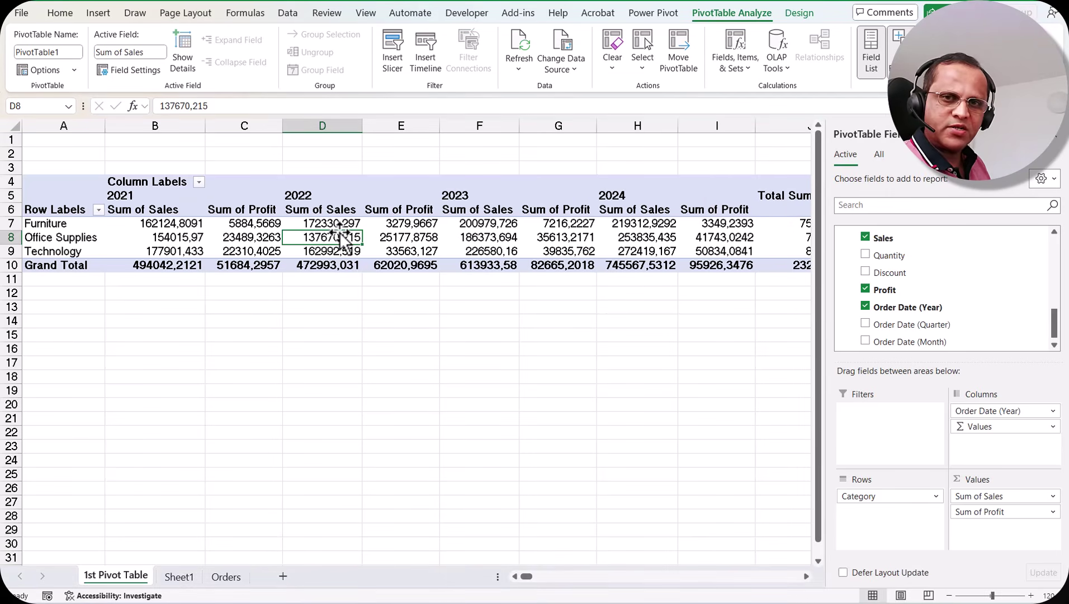
Start a new set based on the pivot table's column items, named Column Set, with All Sets as its display folder.
left_click(736, 68)
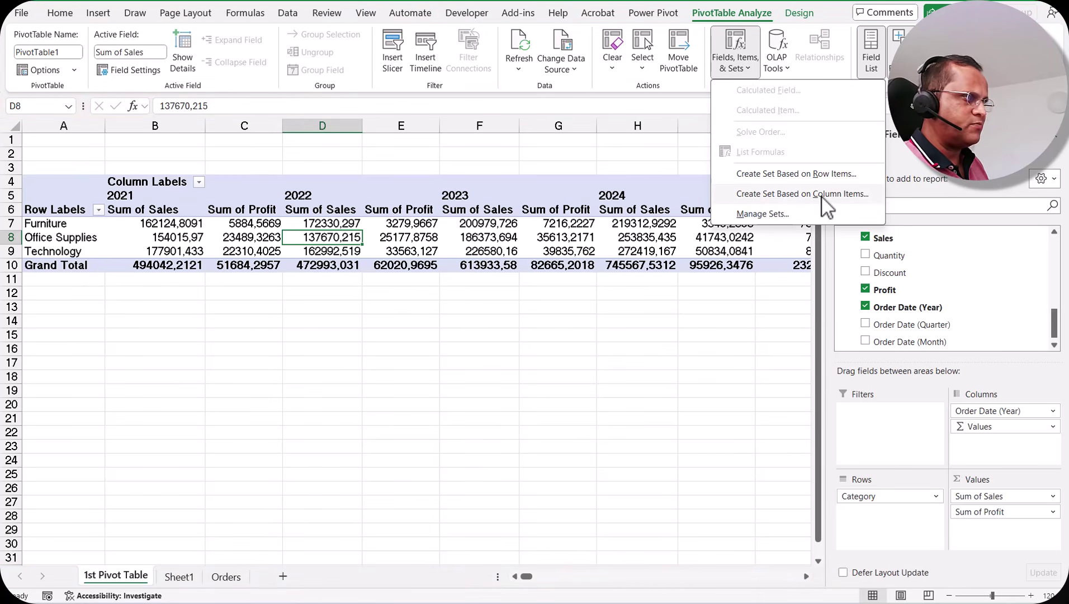
left_click(871, 195)
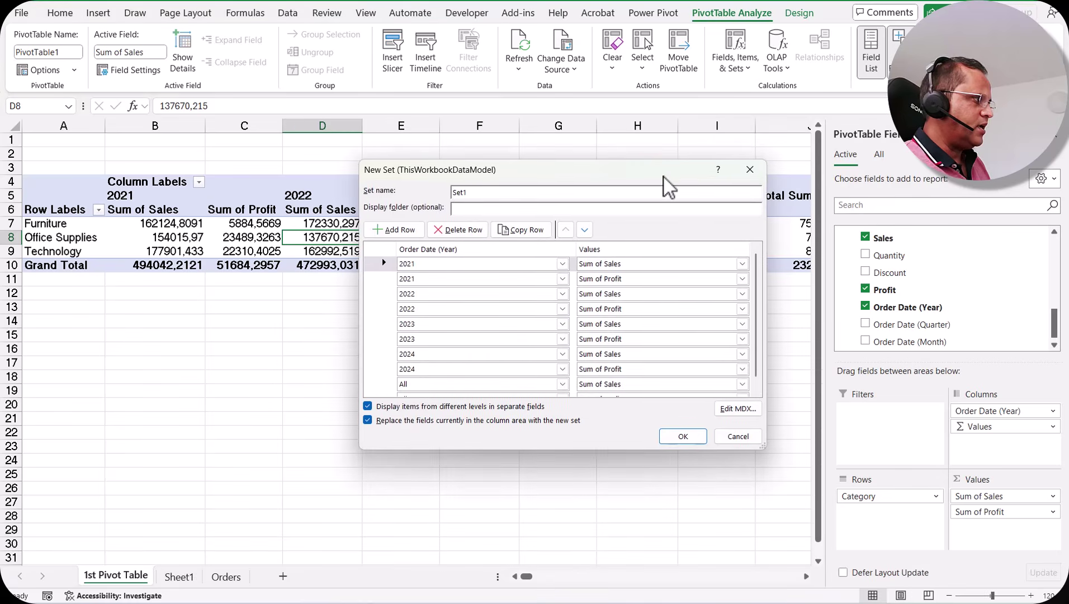
left_click_drag(619, 171, 627, 134)
left_click_drag(461, 138, 406, 134)
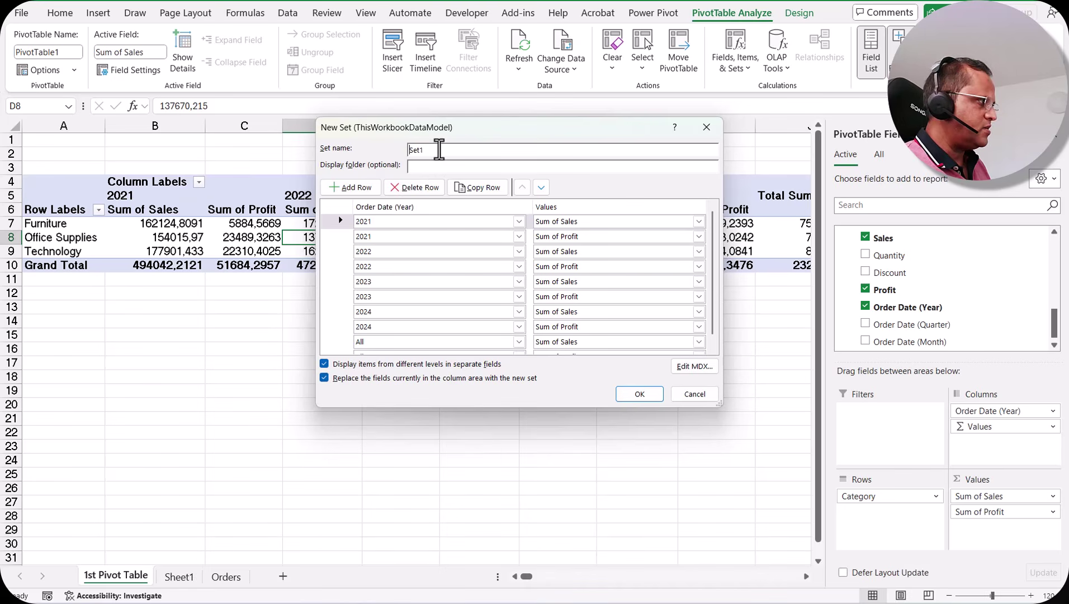
left_click_drag(440, 150, 384, 149)
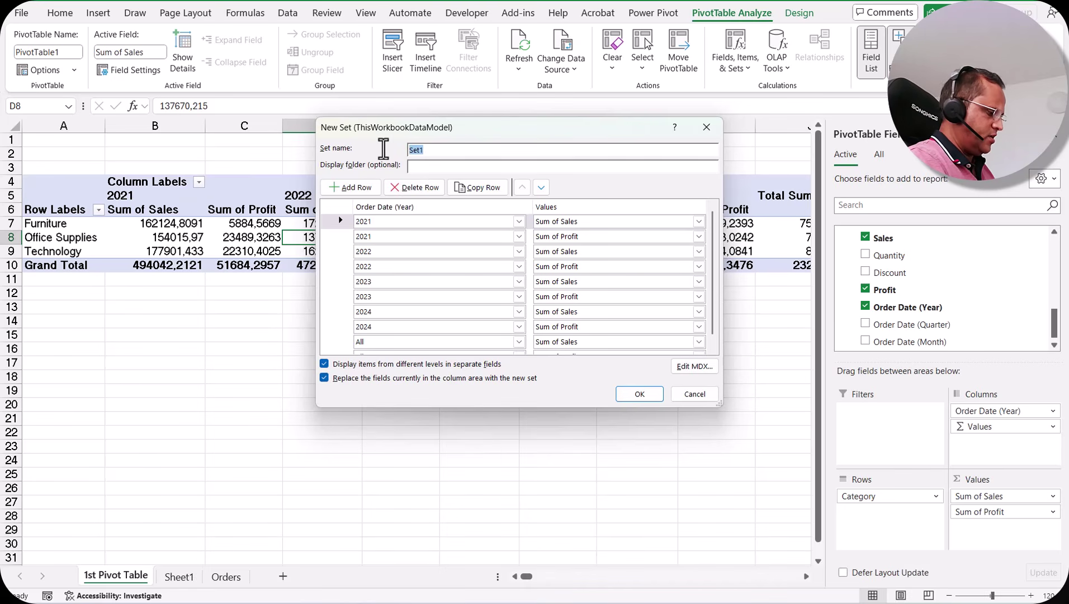
type("Column Sets")
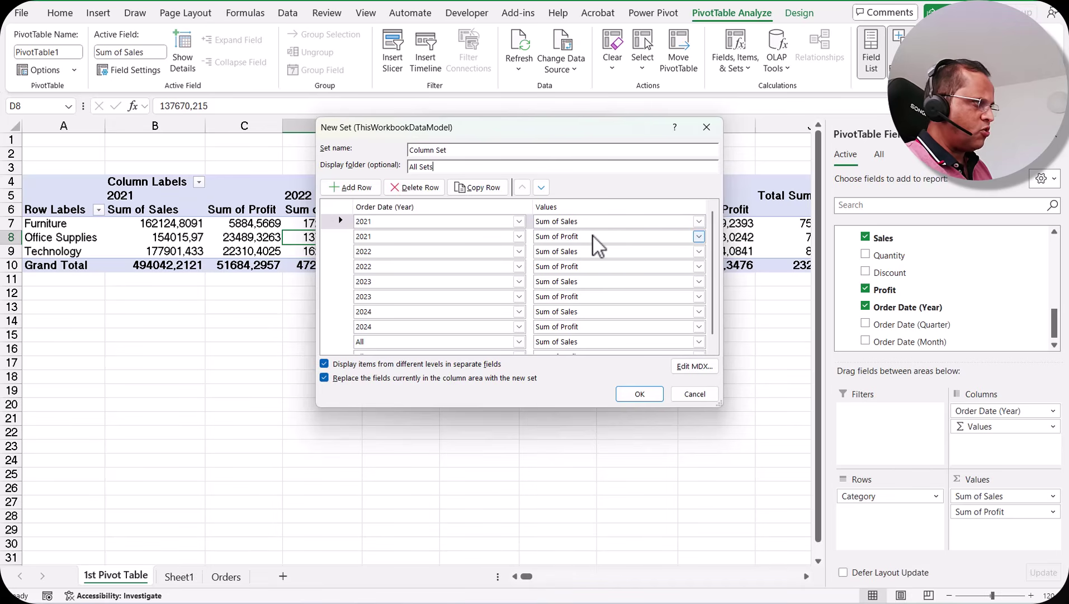
Delete the 2021 Sum of Profit and 2022 Sum of Sales rows from the new set.
left_click(344, 236)
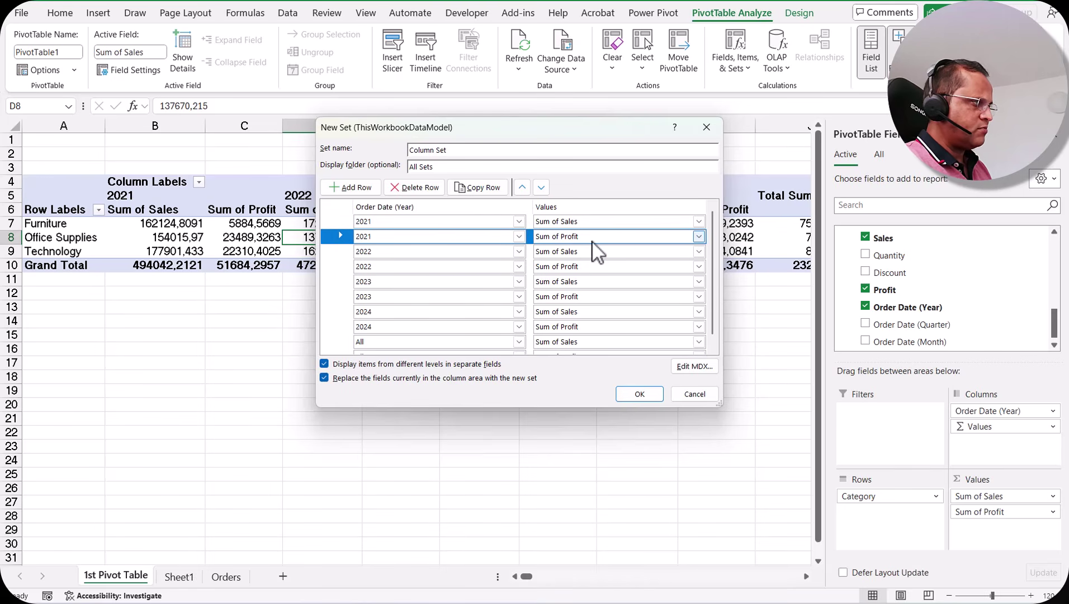
left_click(415, 191)
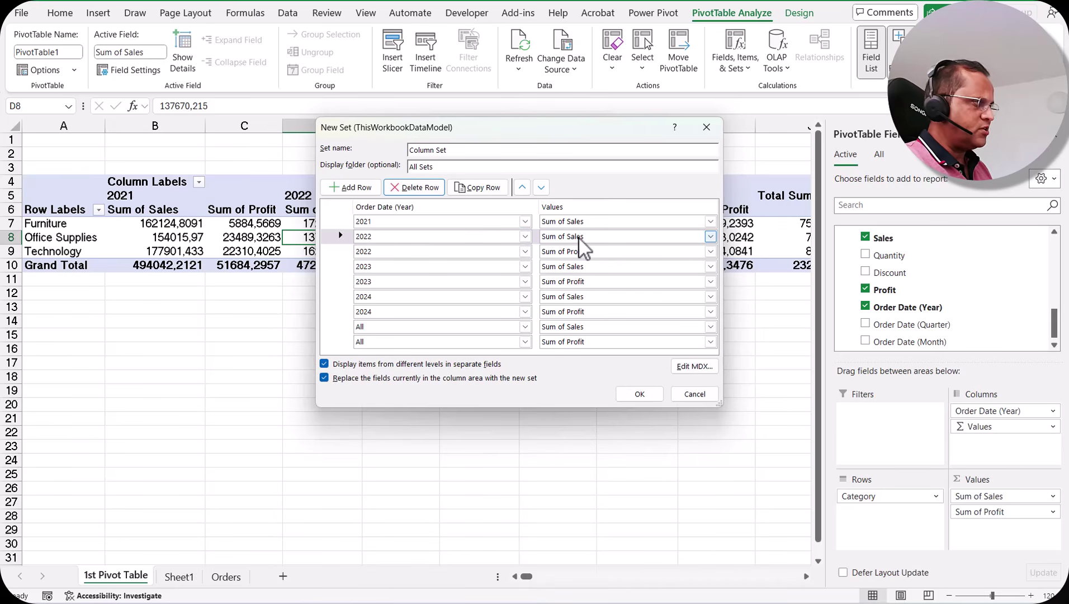
left_click(334, 236)
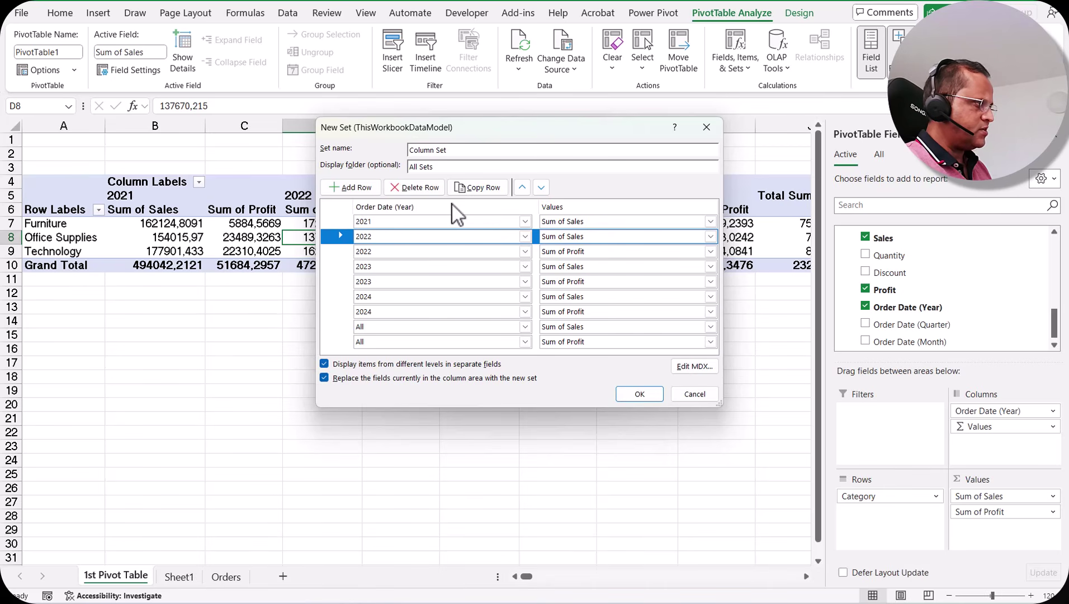
left_click(418, 189)
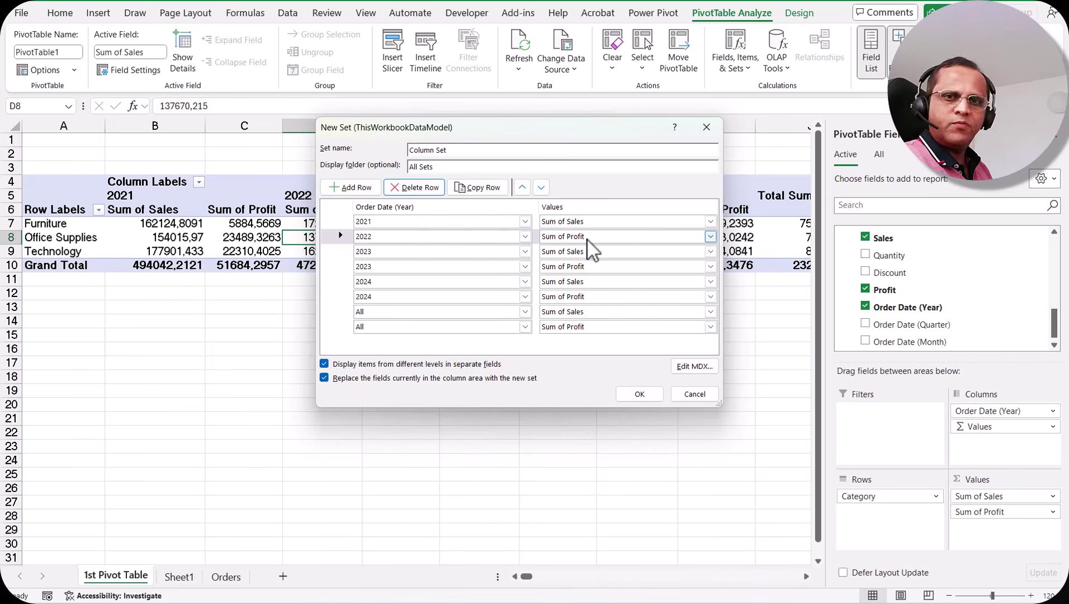
left_click_drag(523, 128, 786, 131)
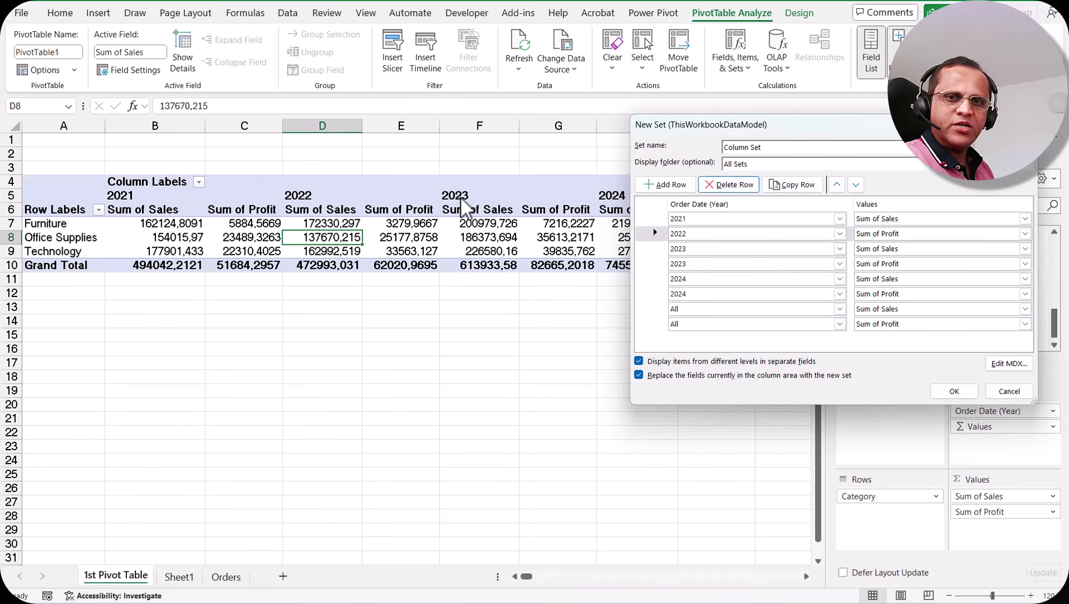
left_click_drag(778, 134, 511, 132)
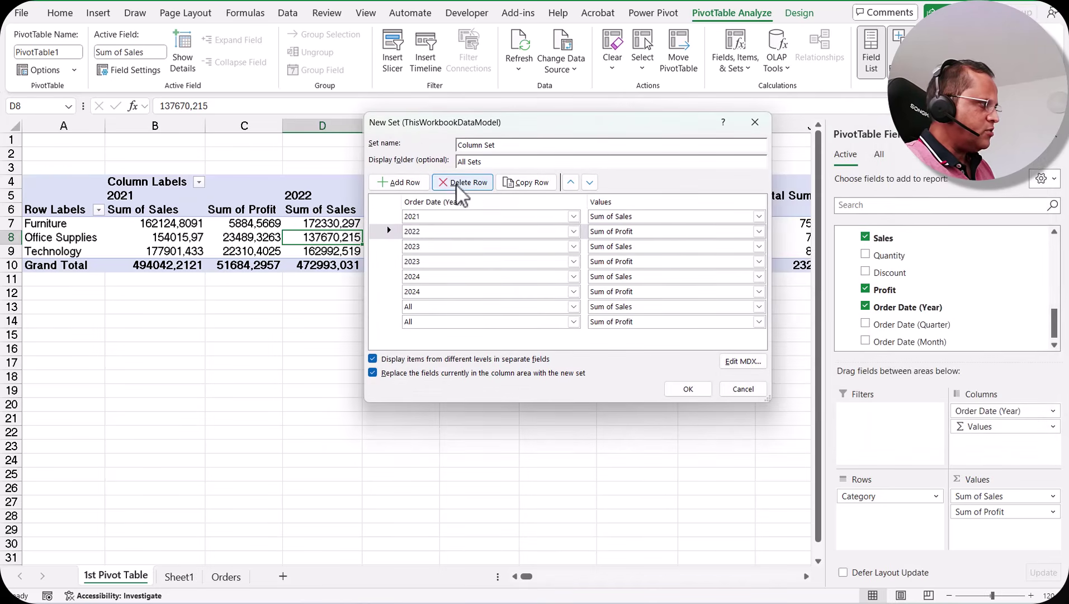
Try adding a 2023 Sum of Sales row below the set's 2023 Sum of Profit row, and delete it again.
left_click(389, 262)
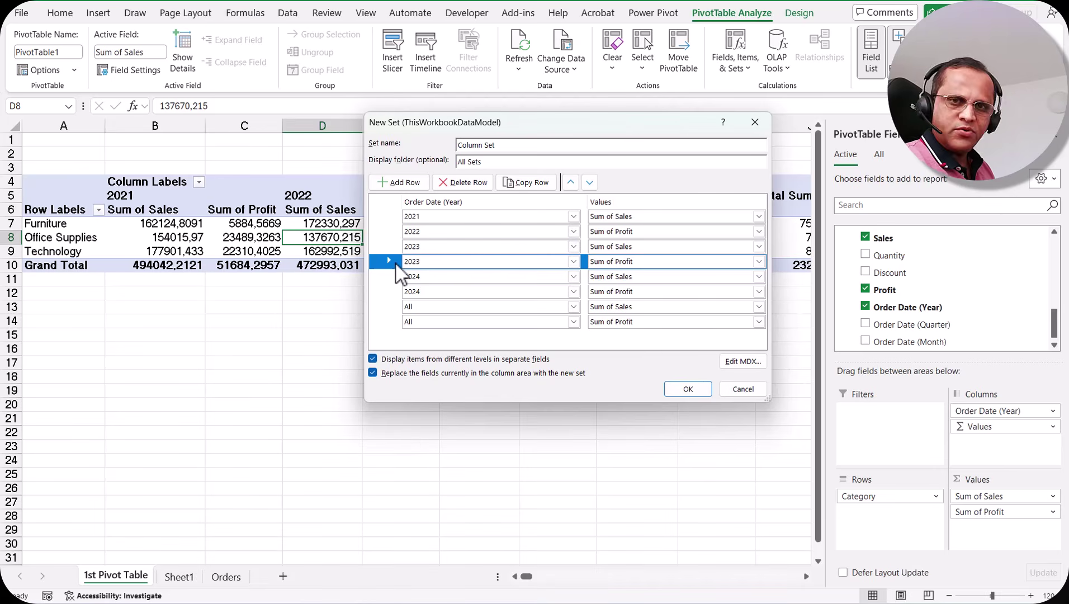
left_click(406, 186)
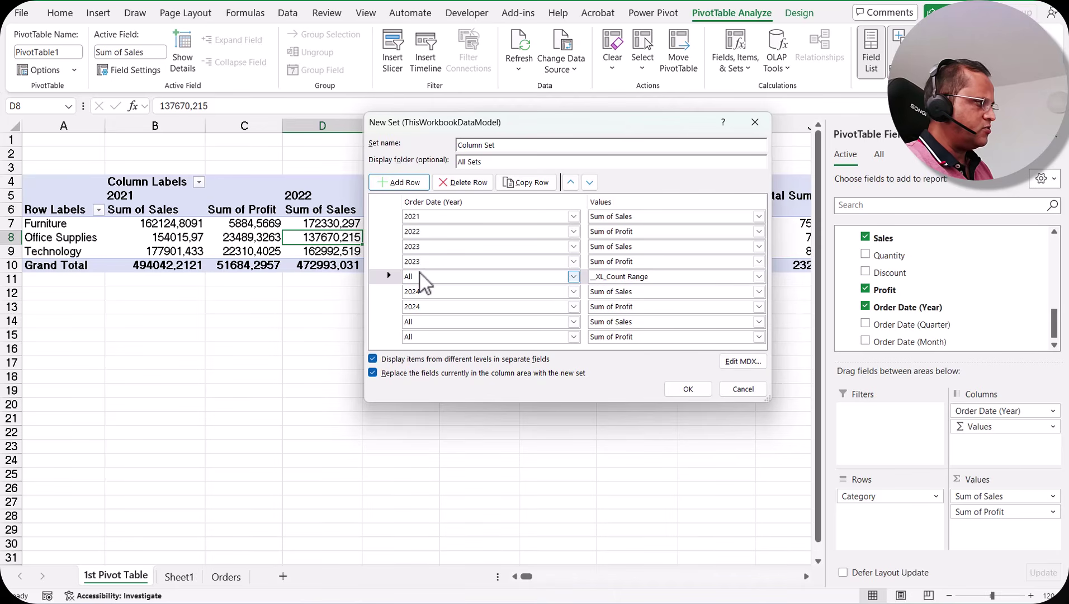
left_click(574, 277)
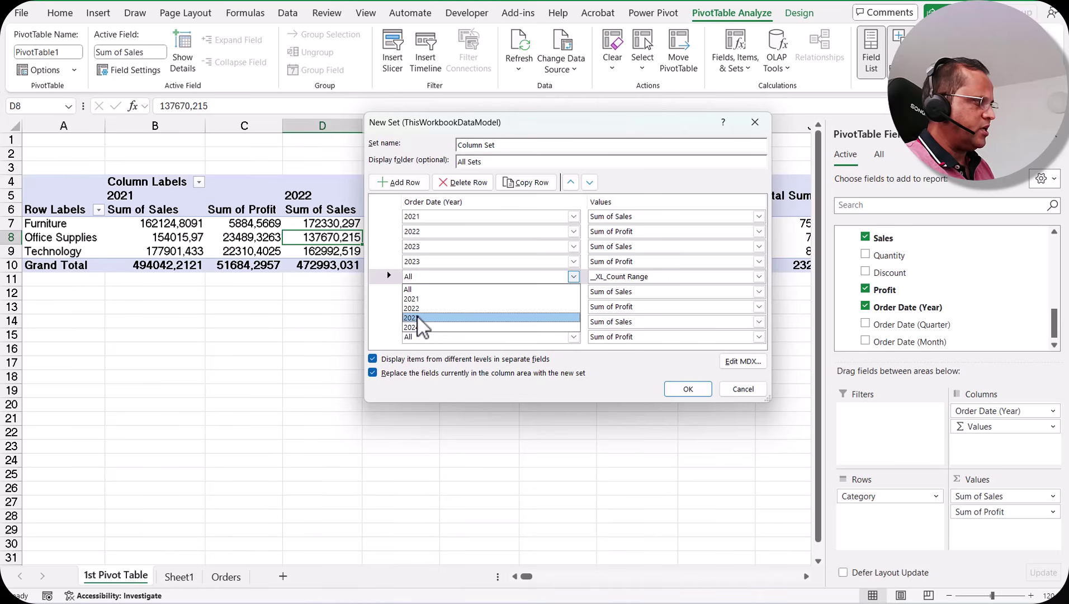
left_click(419, 317)
left_click(574, 276)
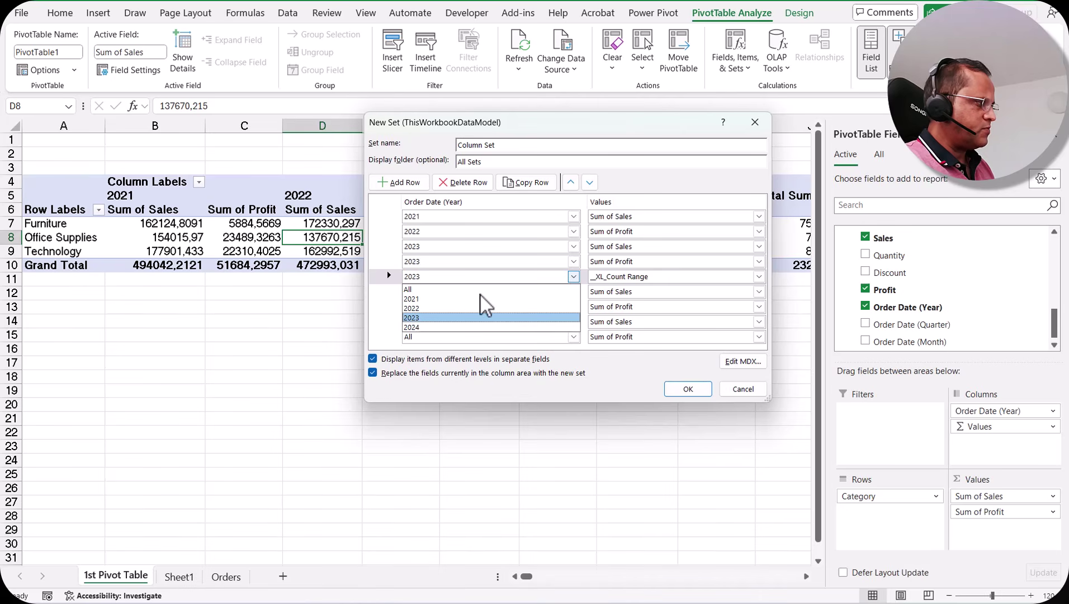
left_click(452, 317)
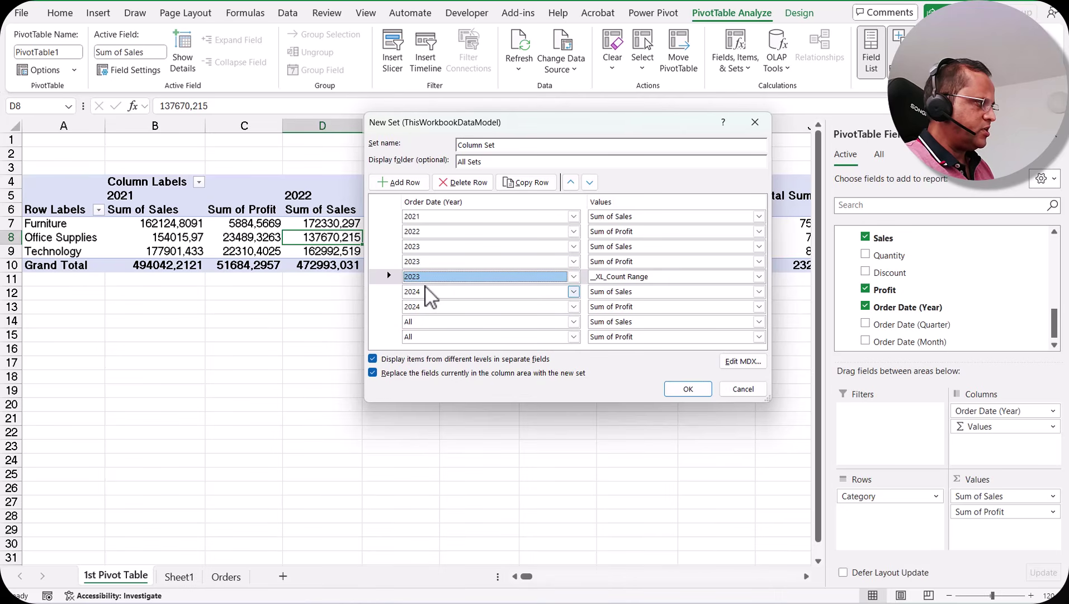
left_click(759, 276)
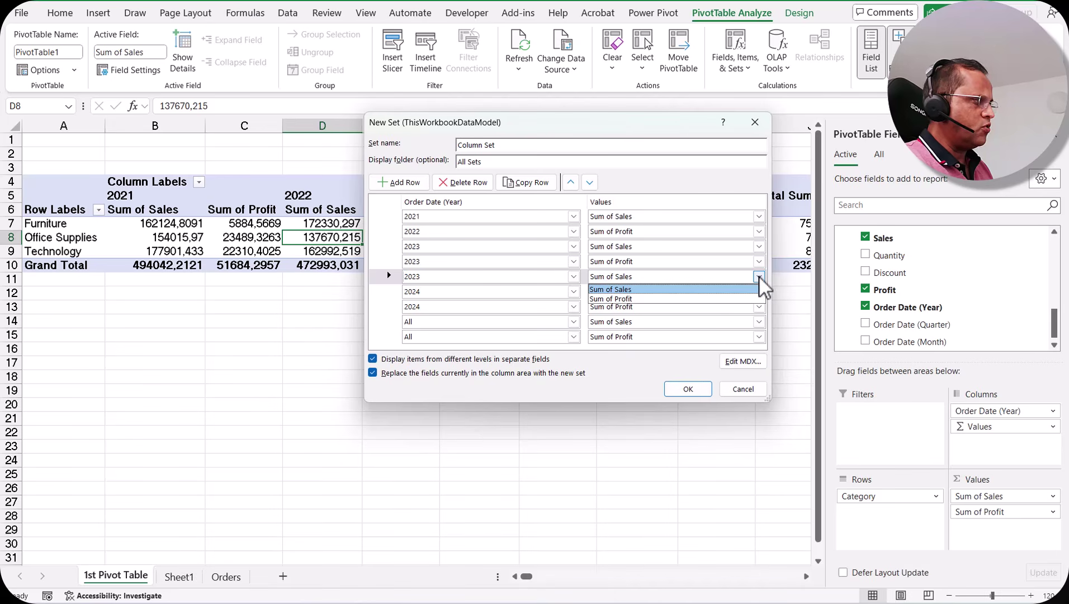
left_click(611, 289)
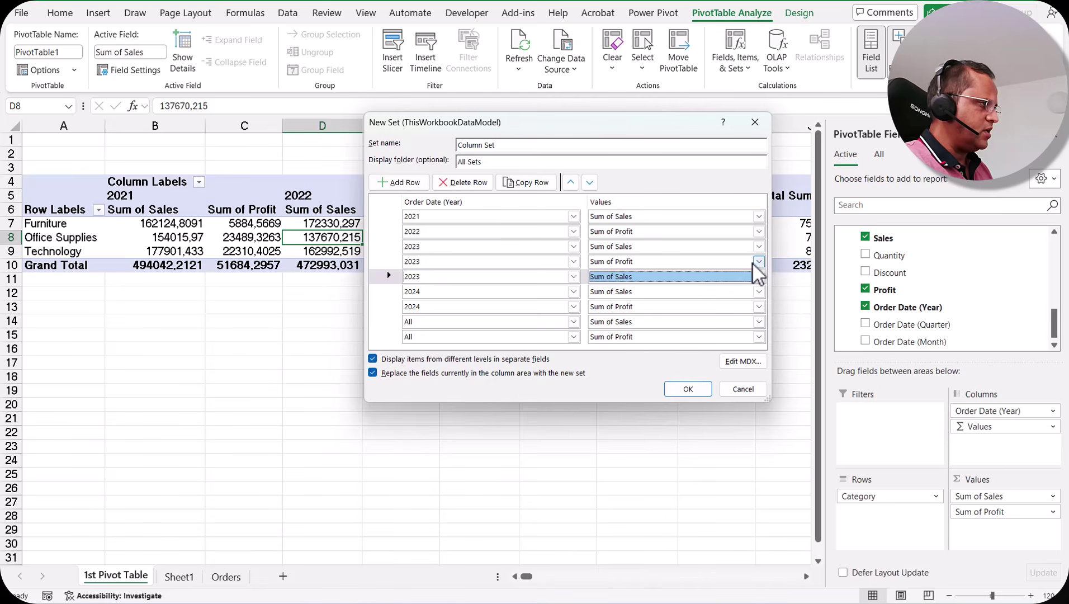
left_click(386, 277)
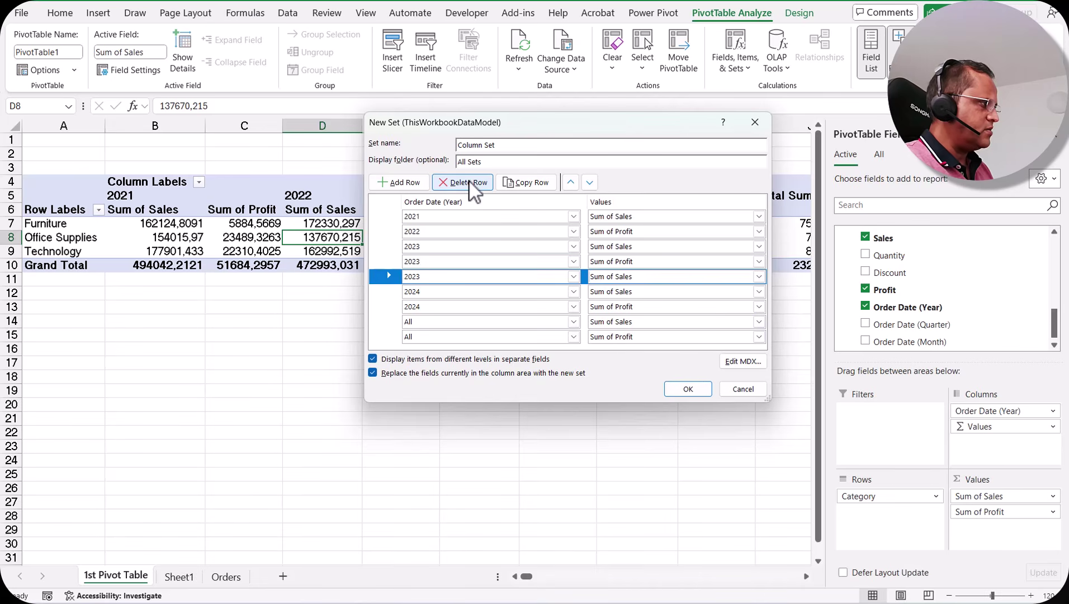
left_click(468, 180)
Add a row to the set below 2023 Sum of Profit and set its order year to 2023.
left_click(386, 262)
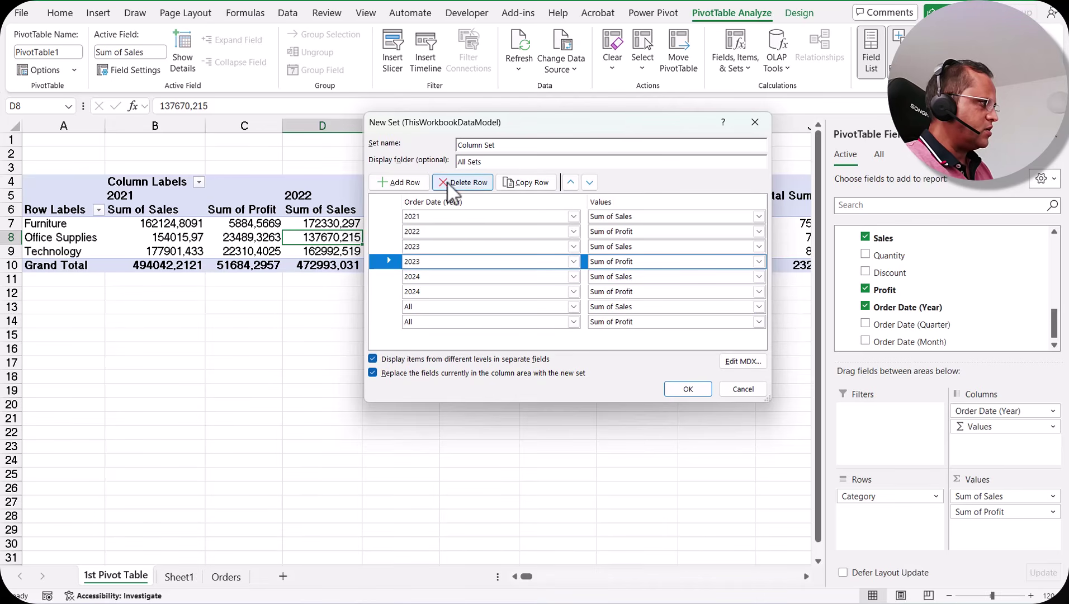
left_click(407, 182)
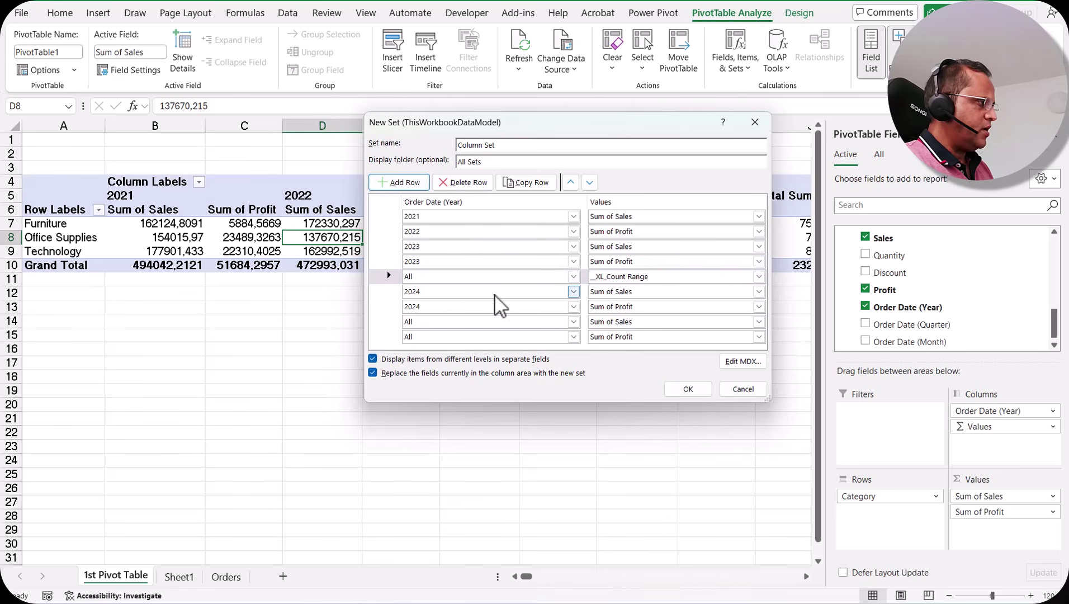
left_click(573, 276)
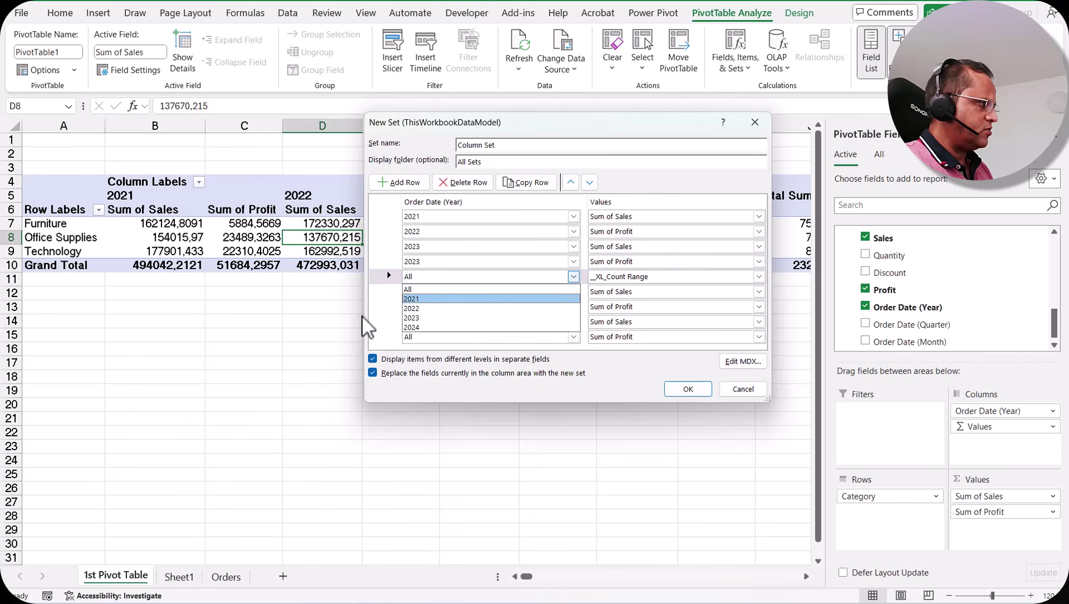
left_click(417, 325)
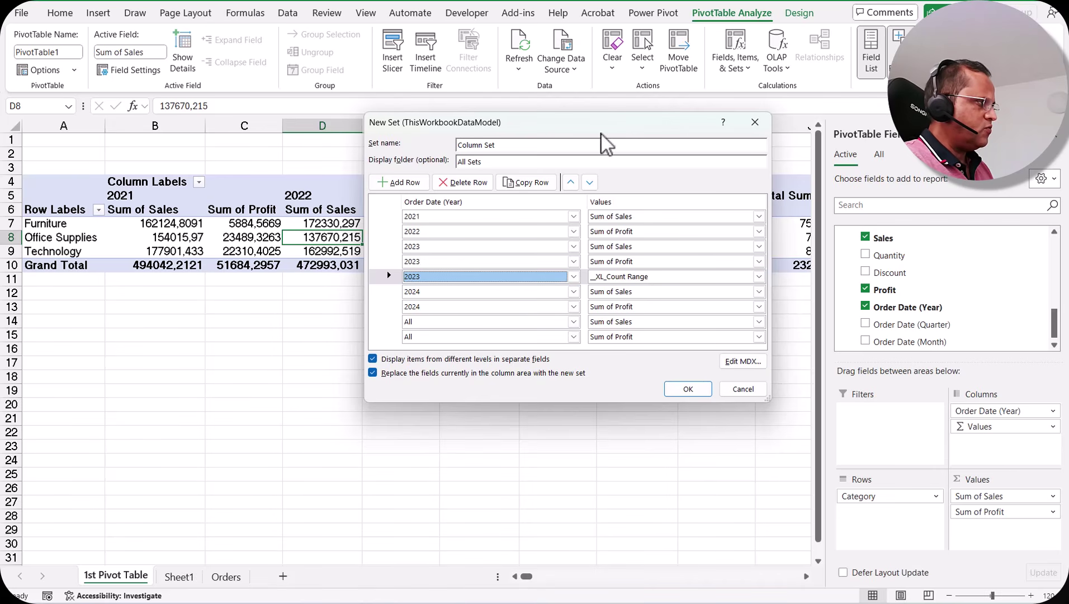
left_click_drag(683, 120, 625, 119)
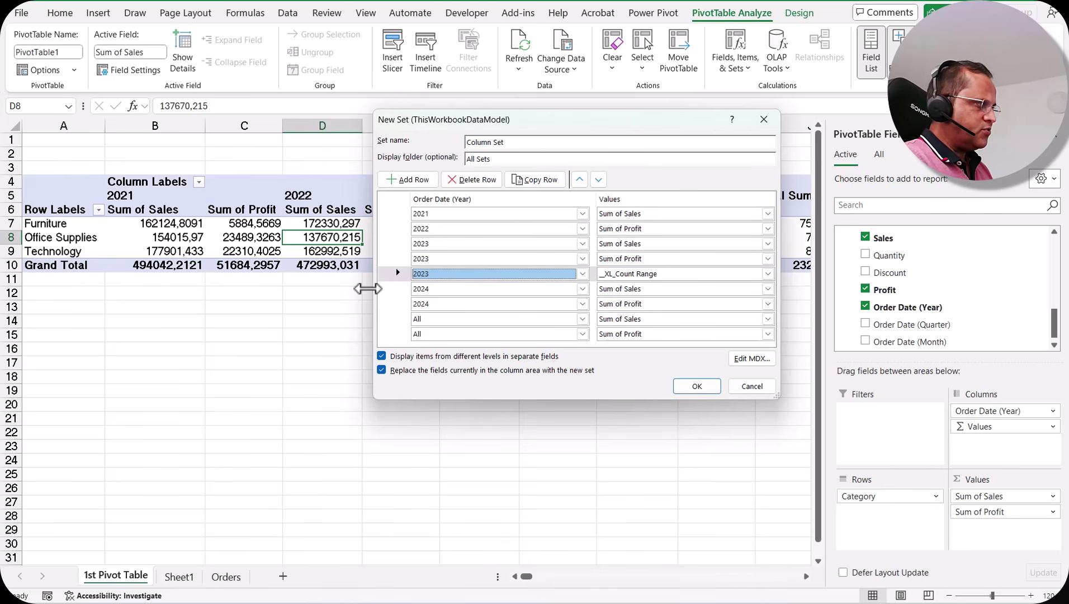
Swap the values of the set's two 2024 rows, making the first Sum of Profit and the second Sum of Sales.
left_click(767, 289)
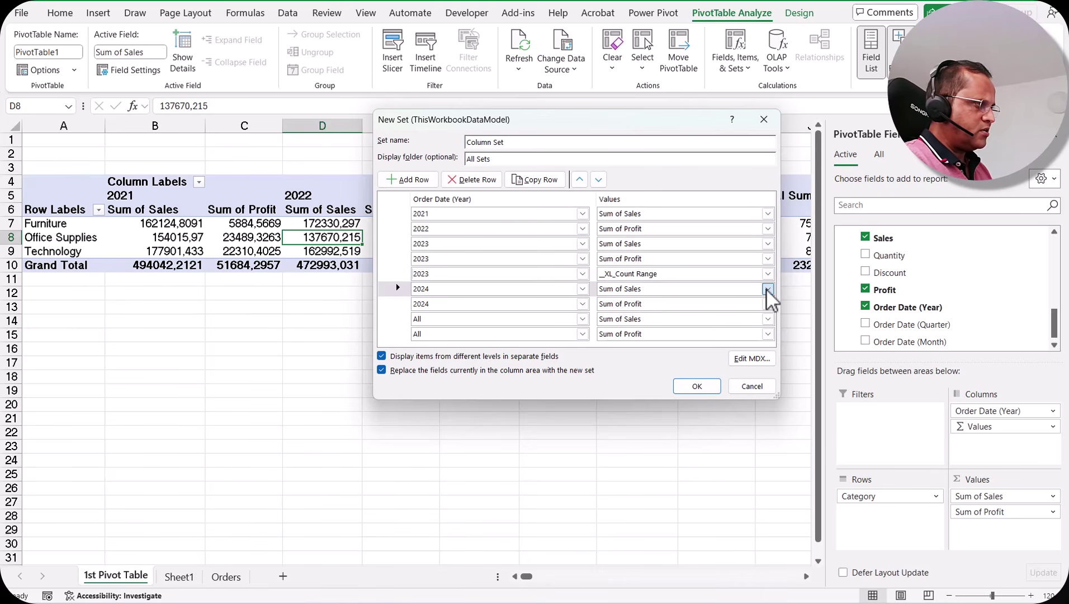
left_click(642, 311)
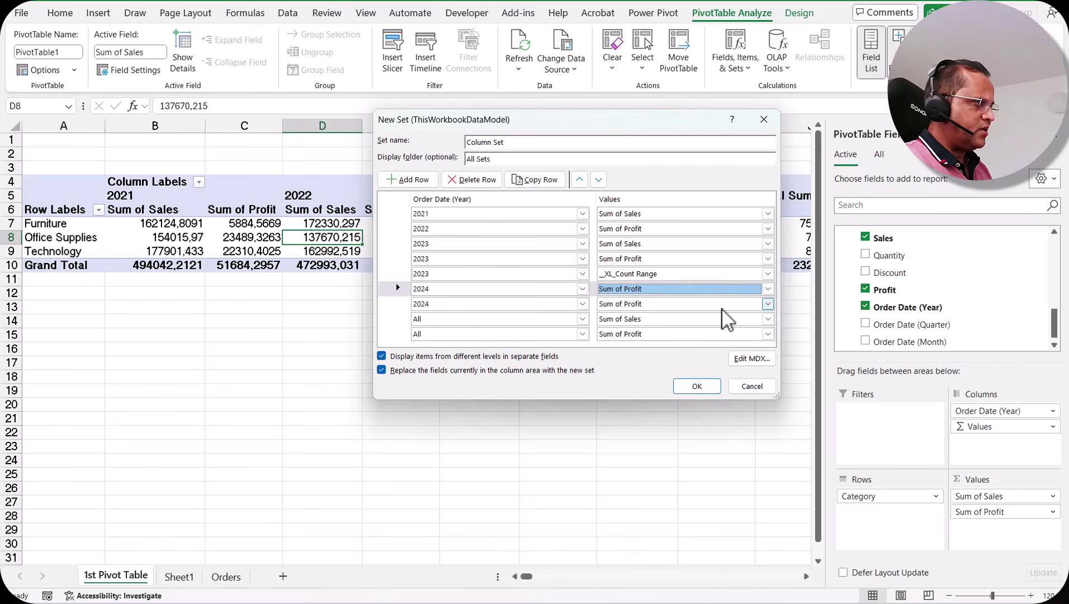
left_click(768, 303)
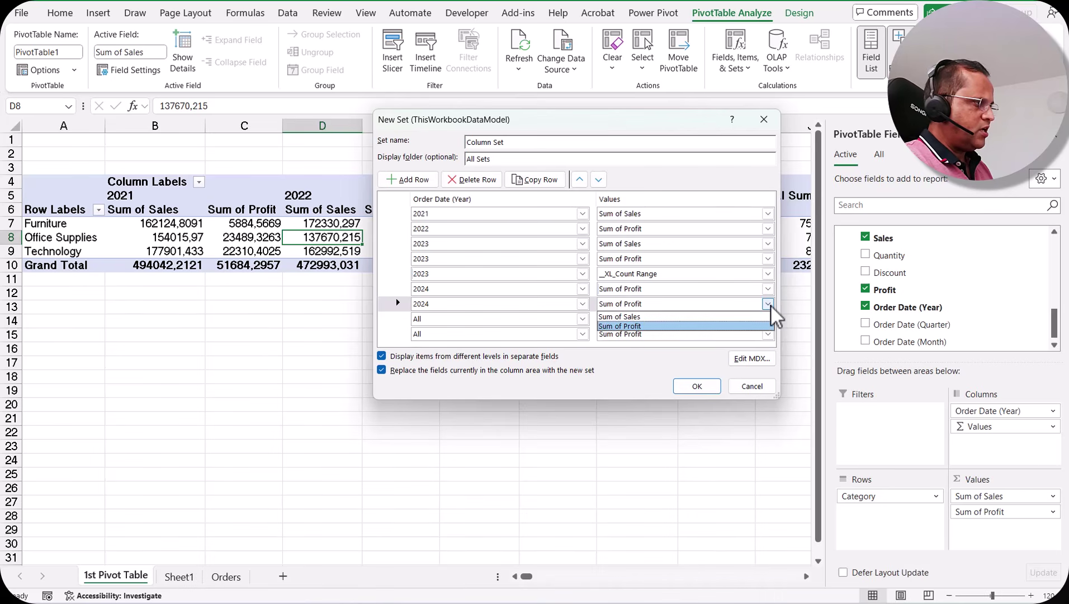
left_click(635, 316)
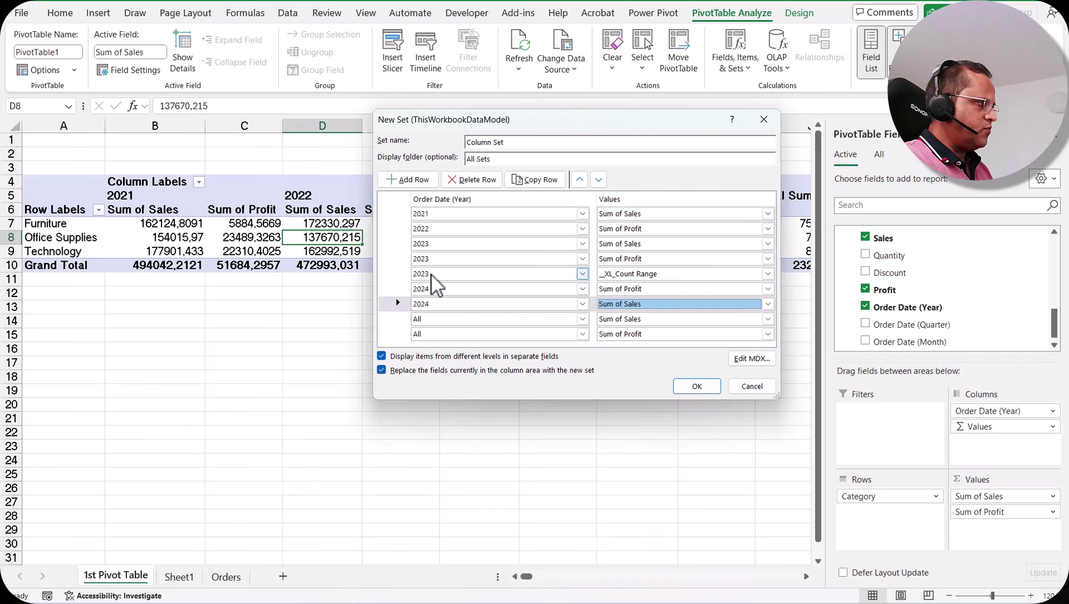
Create Column Set with the defined rows, replacing the current column fields, and check its 2021, 2022, 2023 and 2024 columns in the pivot table.
left_click(689, 386)
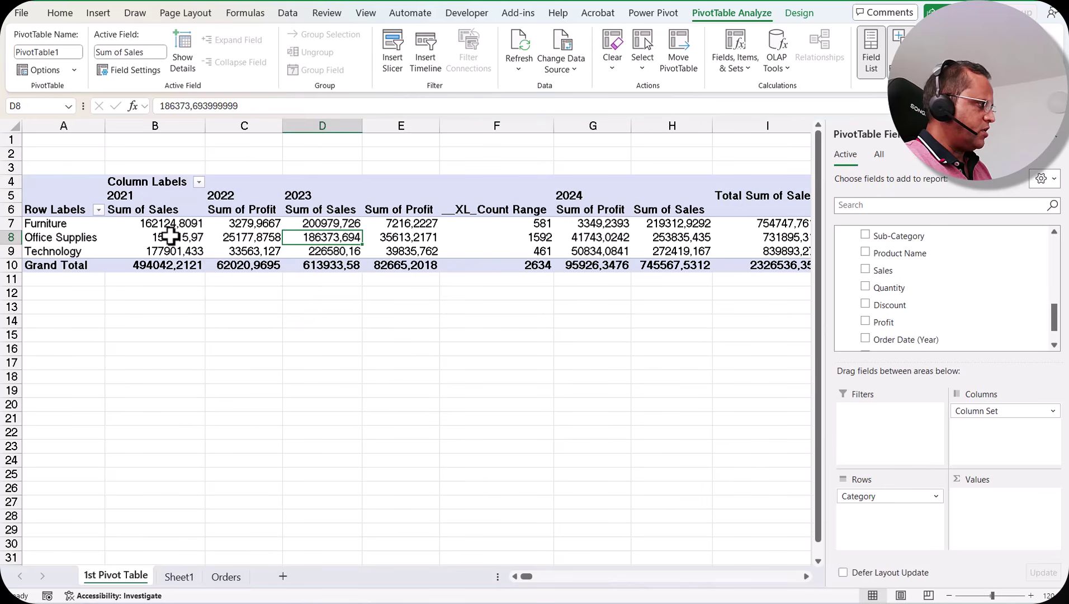
left_click_drag(173, 223, 176, 255)
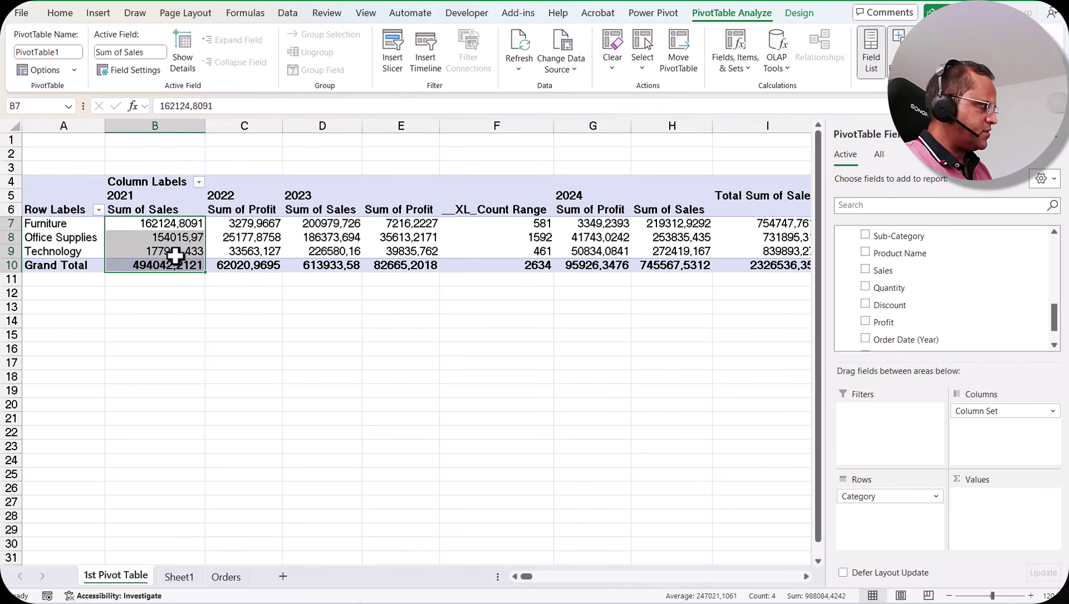
left_click_drag(241, 227, 244, 267)
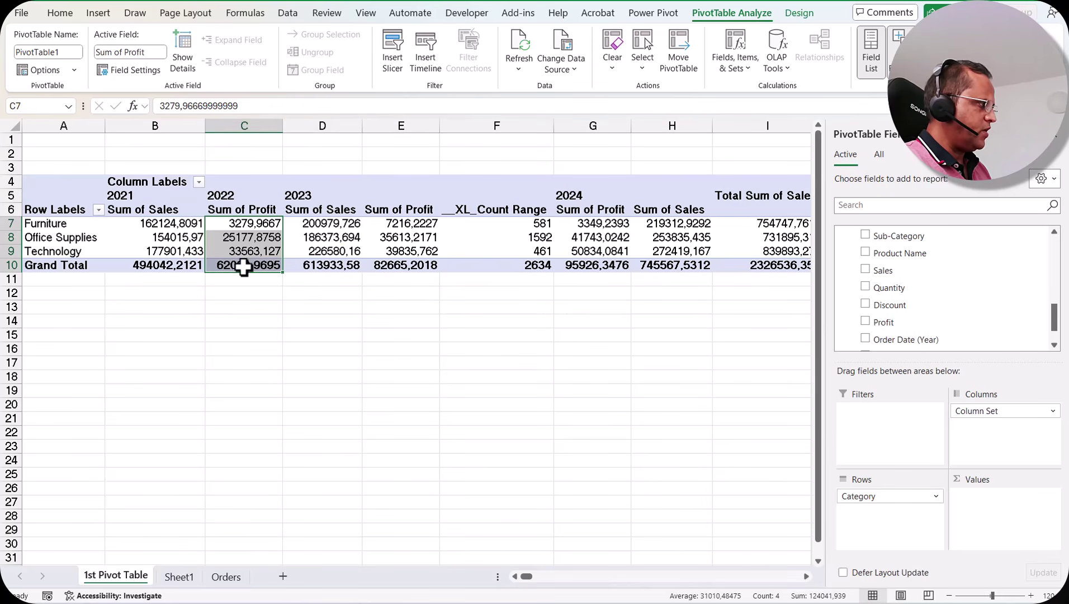
left_click(480, 225)
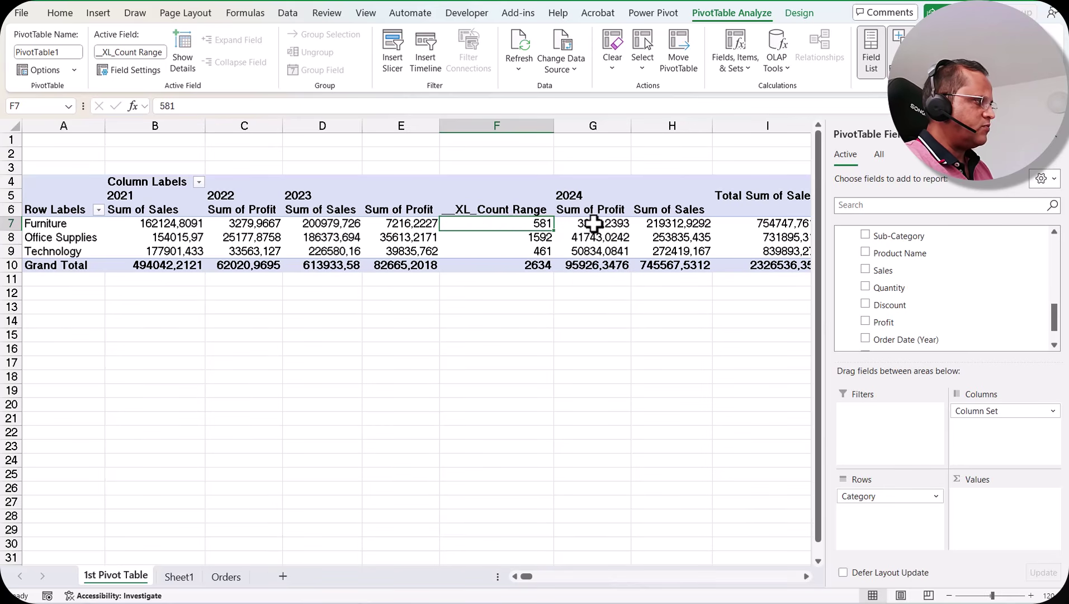
left_click_drag(608, 223, 615, 265)
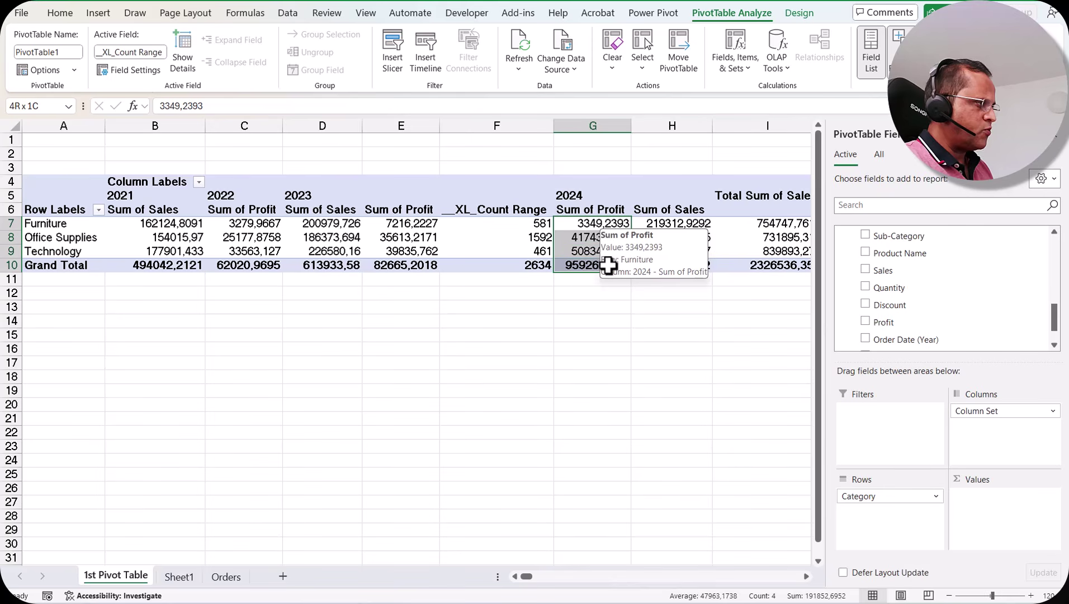
left_click_drag(681, 223, 681, 265)
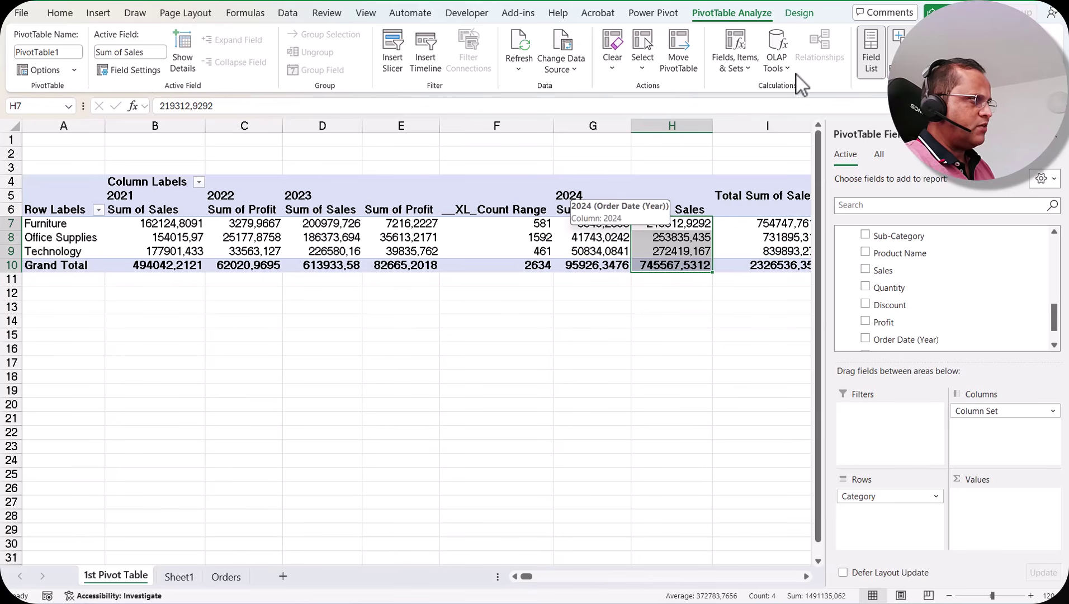
Try to create another set based on the pivot table's column items.
left_click(739, 69)
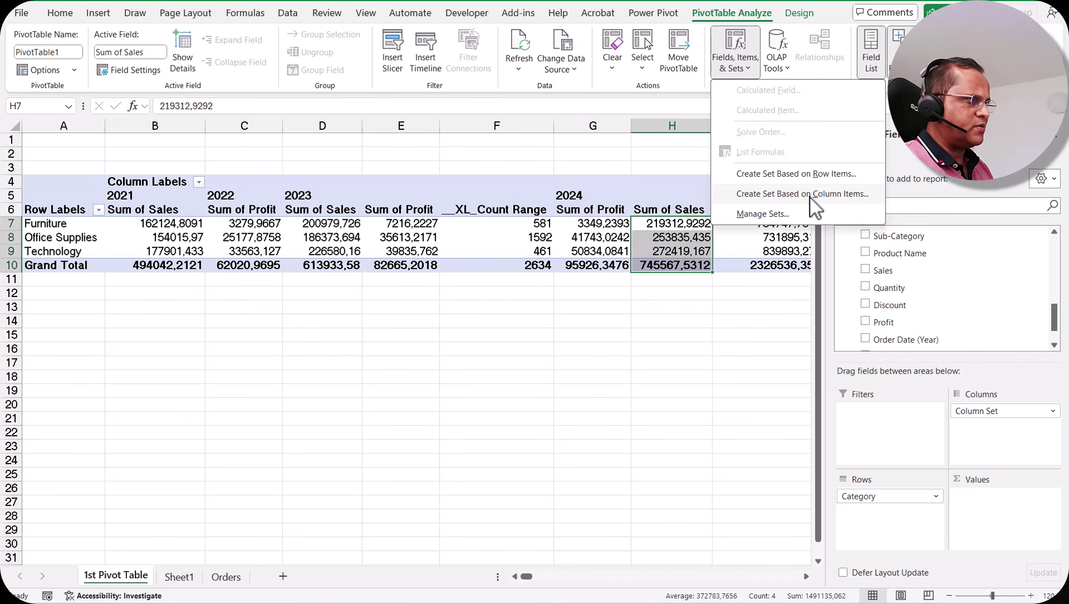
left_click(842, 194)
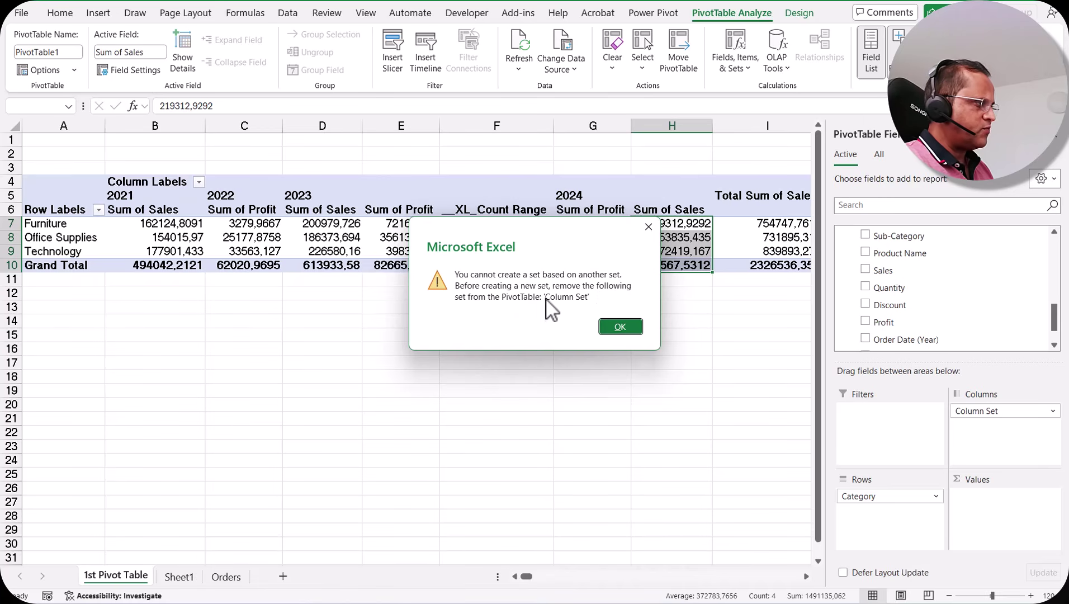
left_click(621, 326)
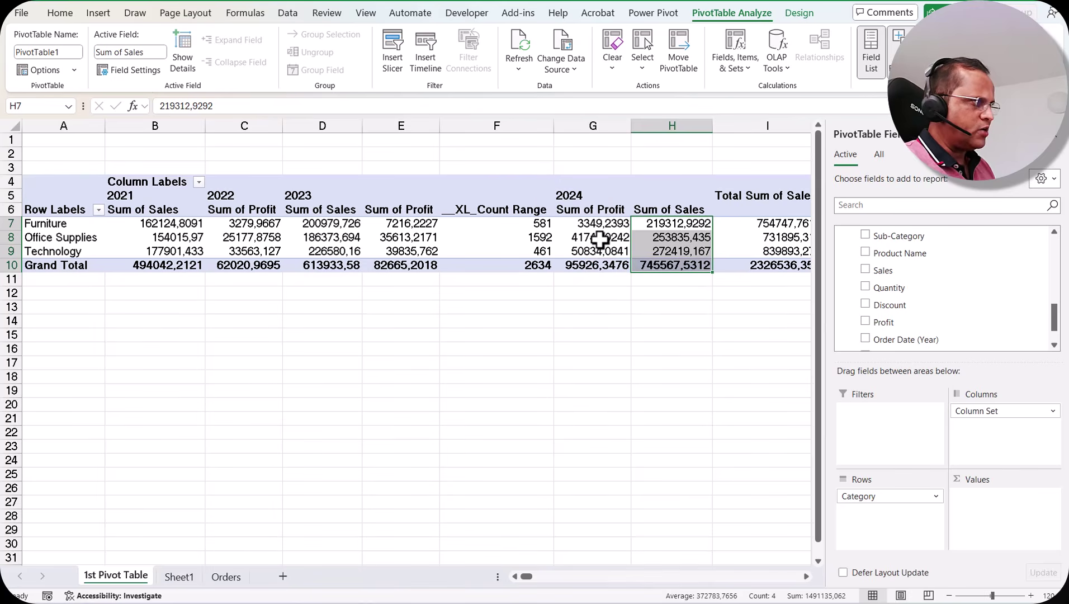
Open the existing Column Set for editing and delete its 2024 Sum of Sales row.
left_click(752, 62)
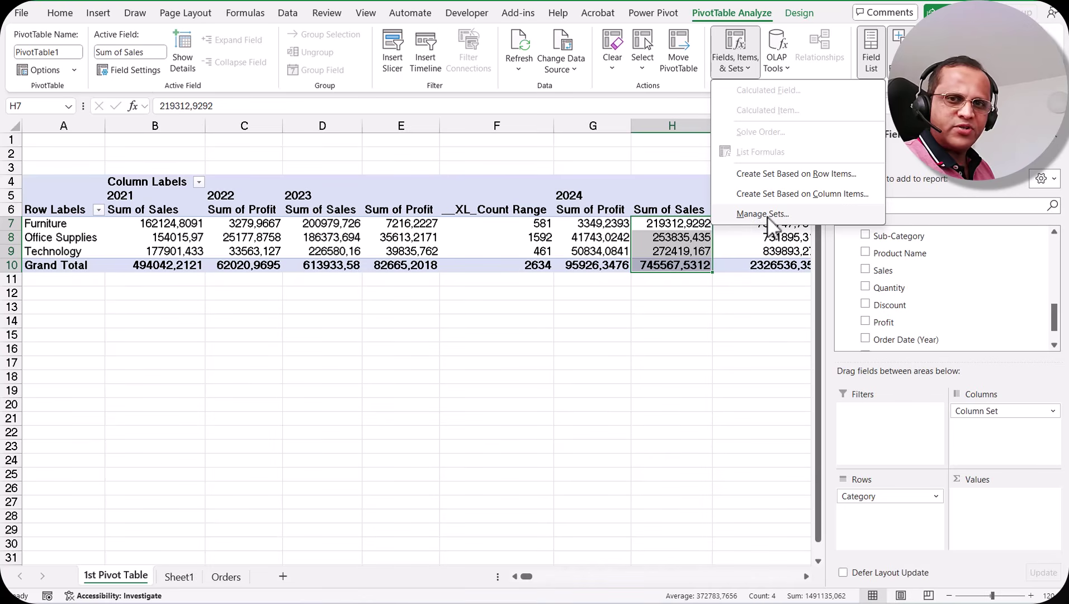
left_click(751, 213)
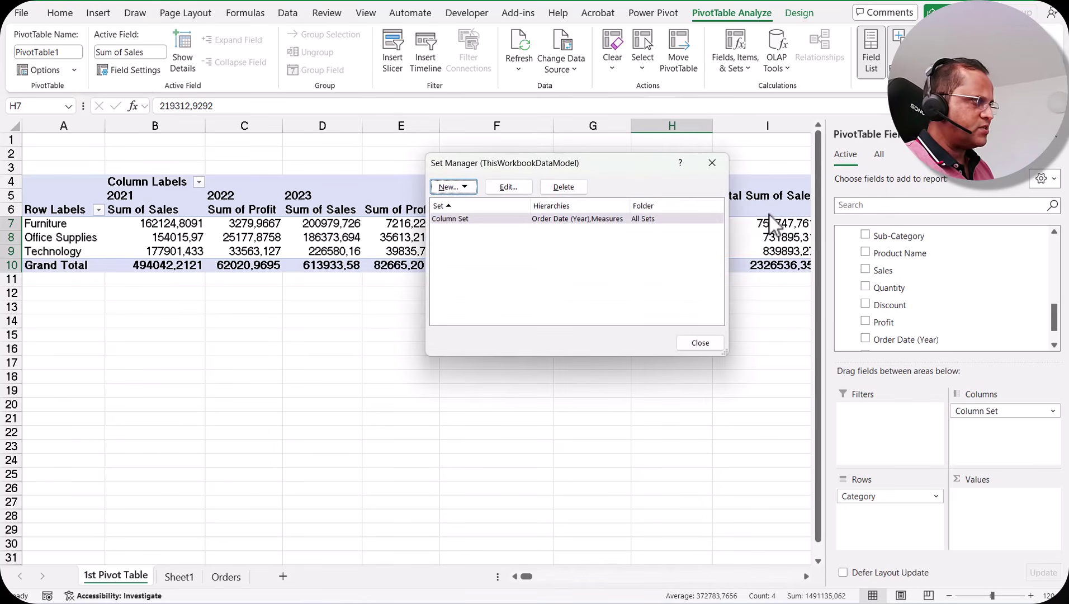
left_click(477, 221)
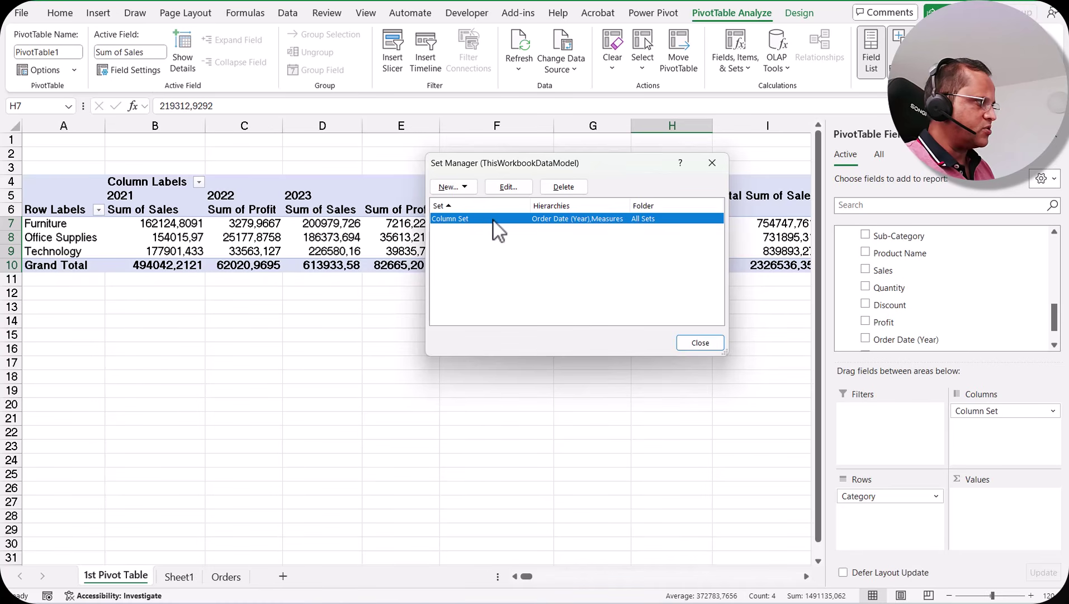
left_click(514, 188)
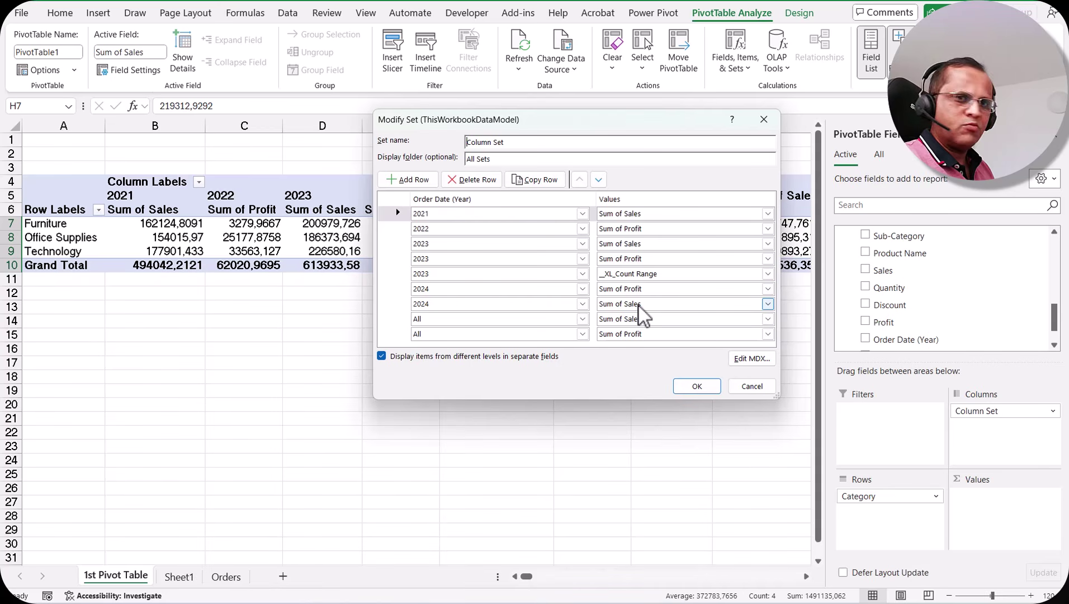
left_click(398, 304)
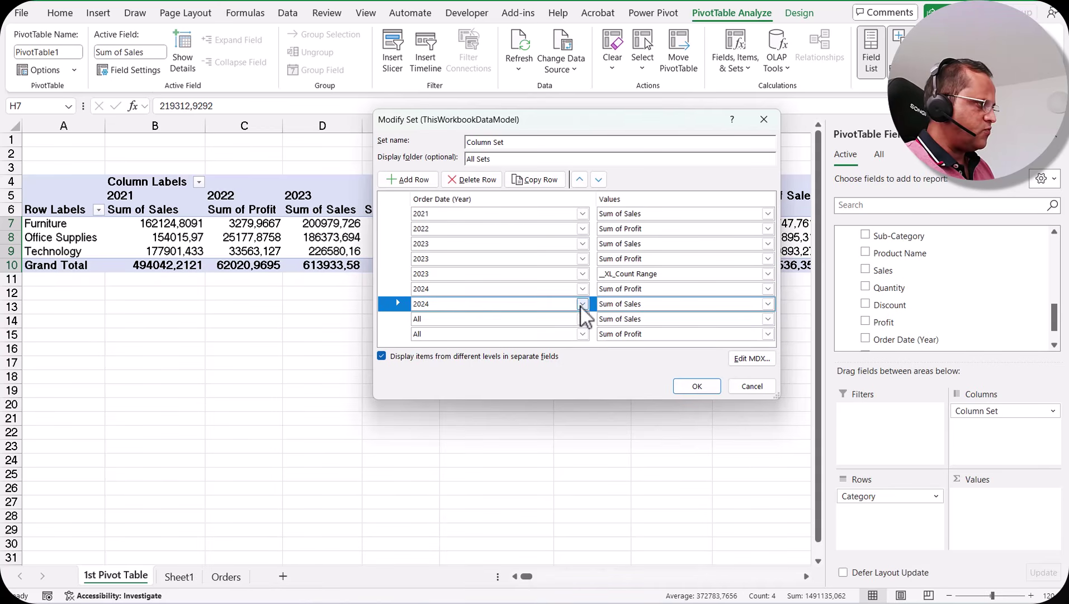
left_click(470, 179)
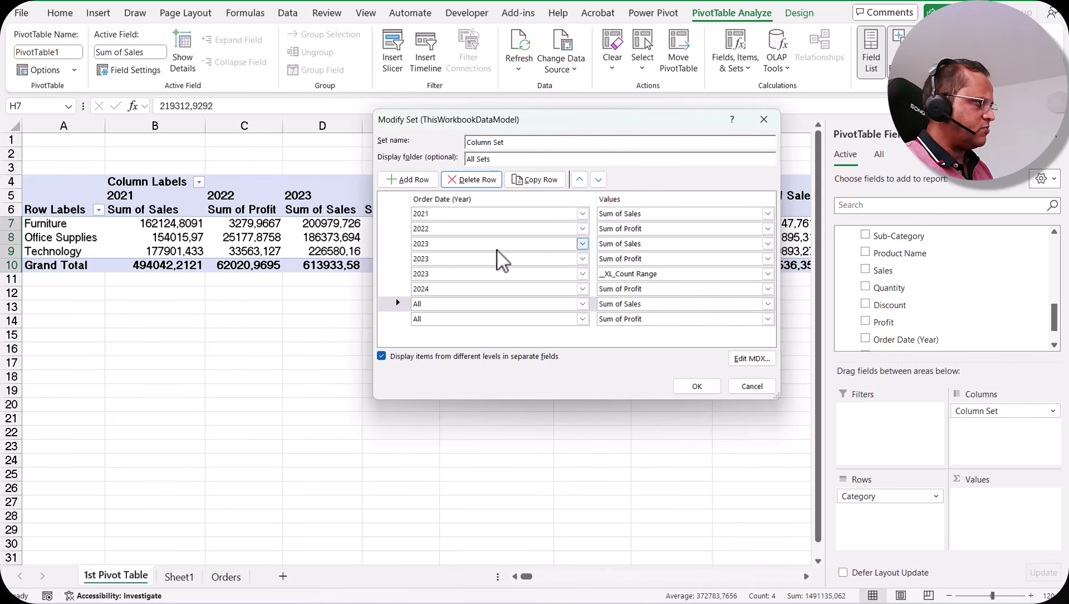
Move the set's 2023 Sum of Profit row above 2023 Sum of Sales, and delete the extra 2023 __XL_Count Range row.
left_click(385, 259)
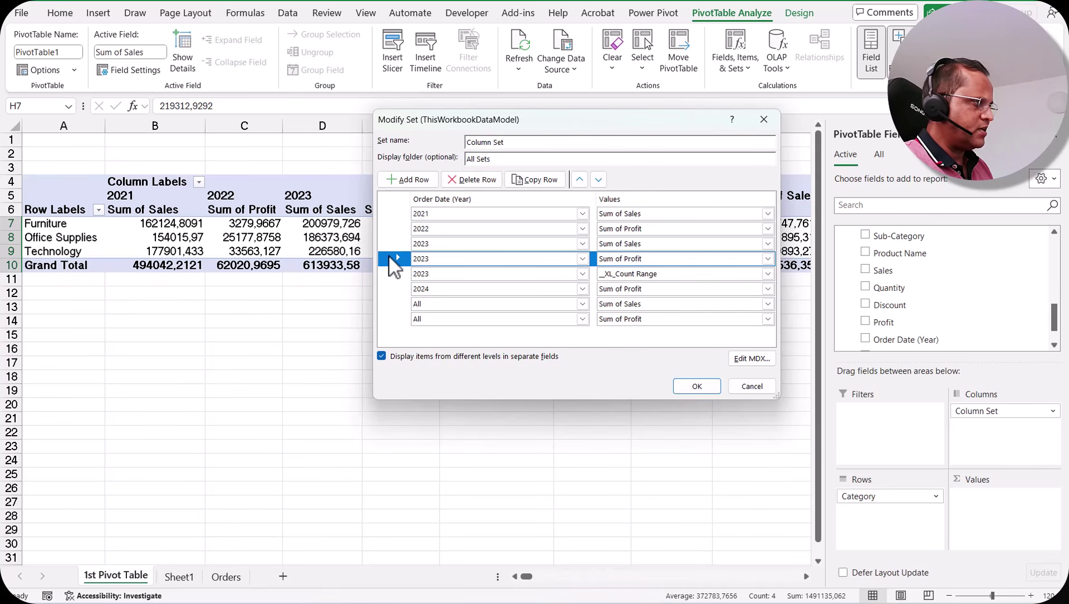
left_click(579, 179)
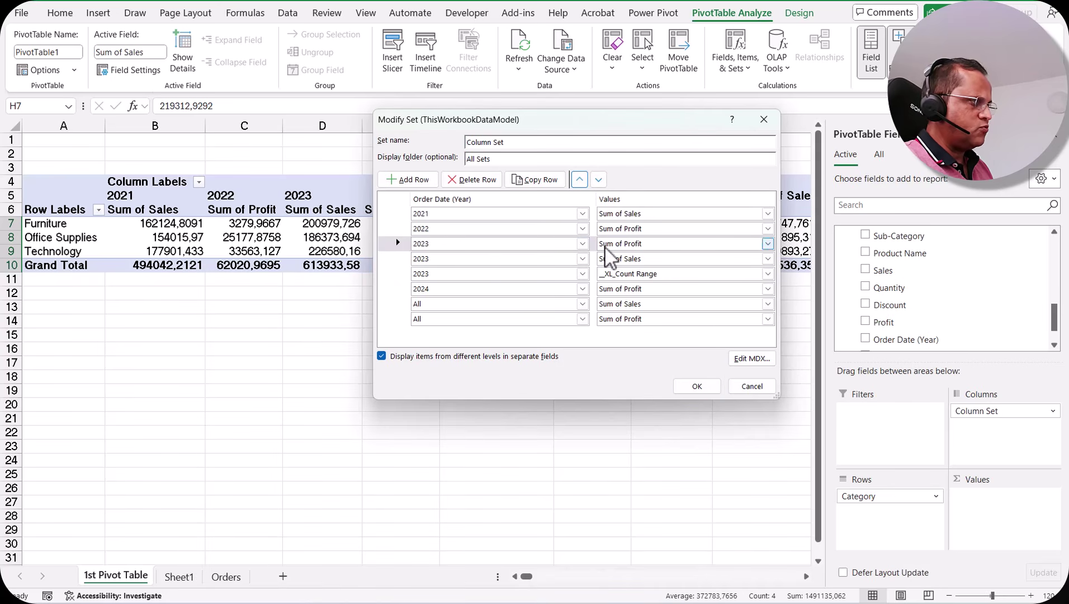
left_click(582, 273)
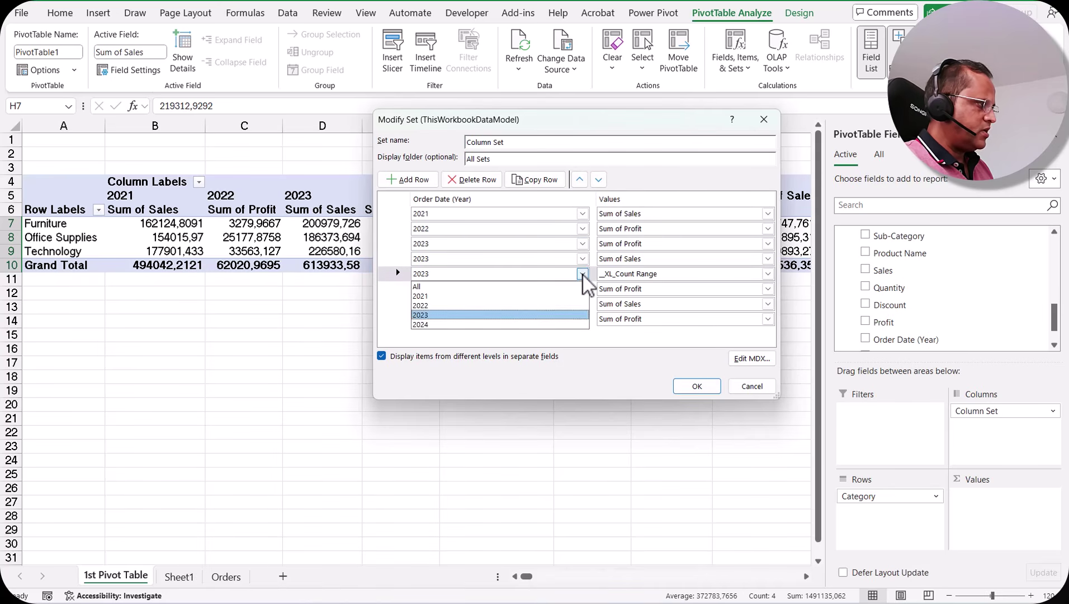
left_click(767, 274)
left_click(767, 273)
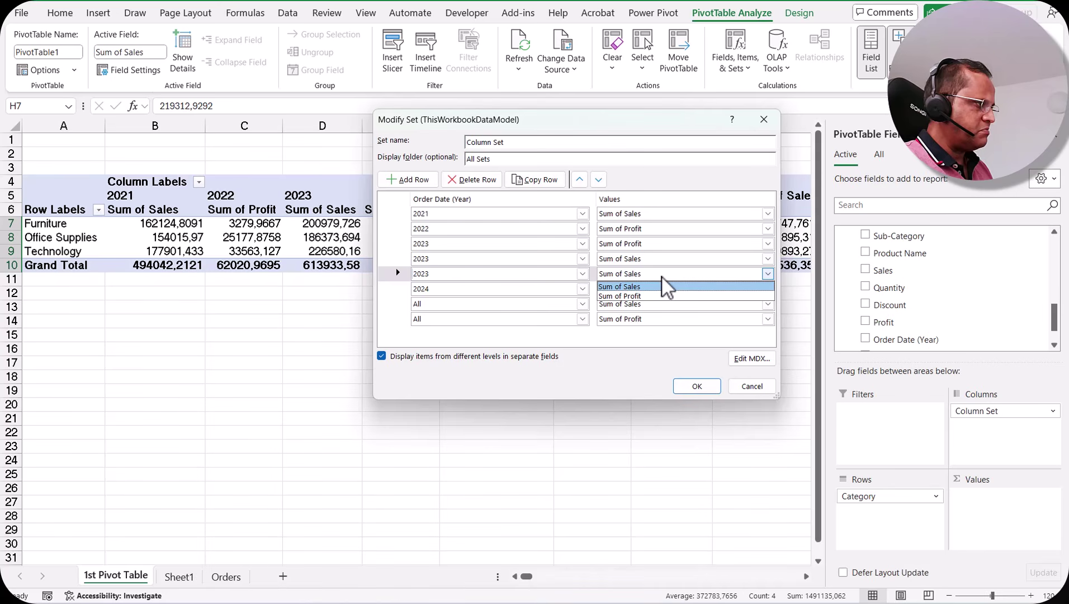
left_click(385, 275)
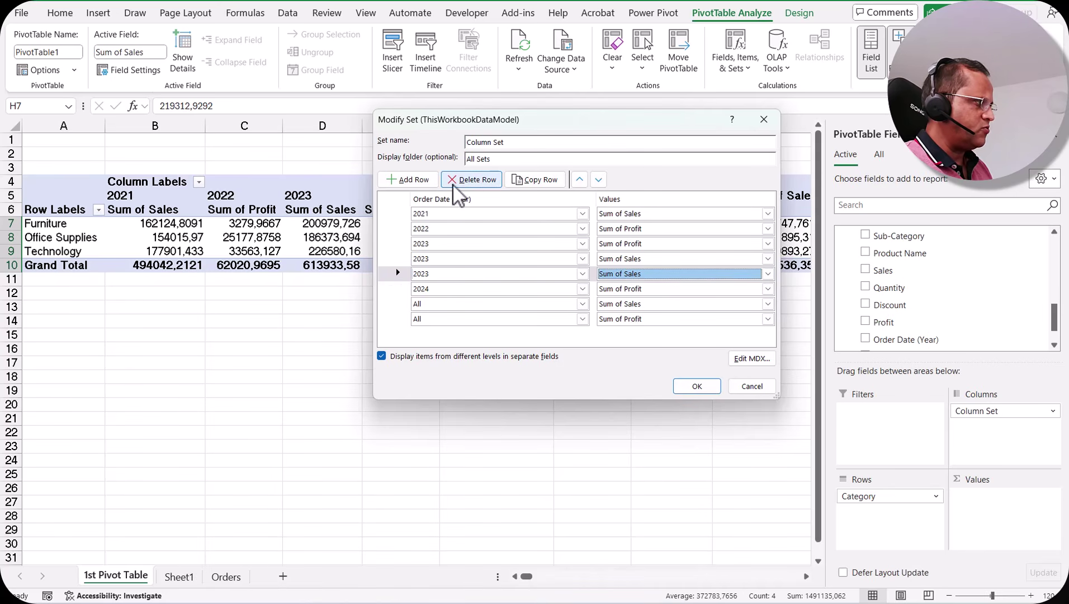
left_click(473, 180)
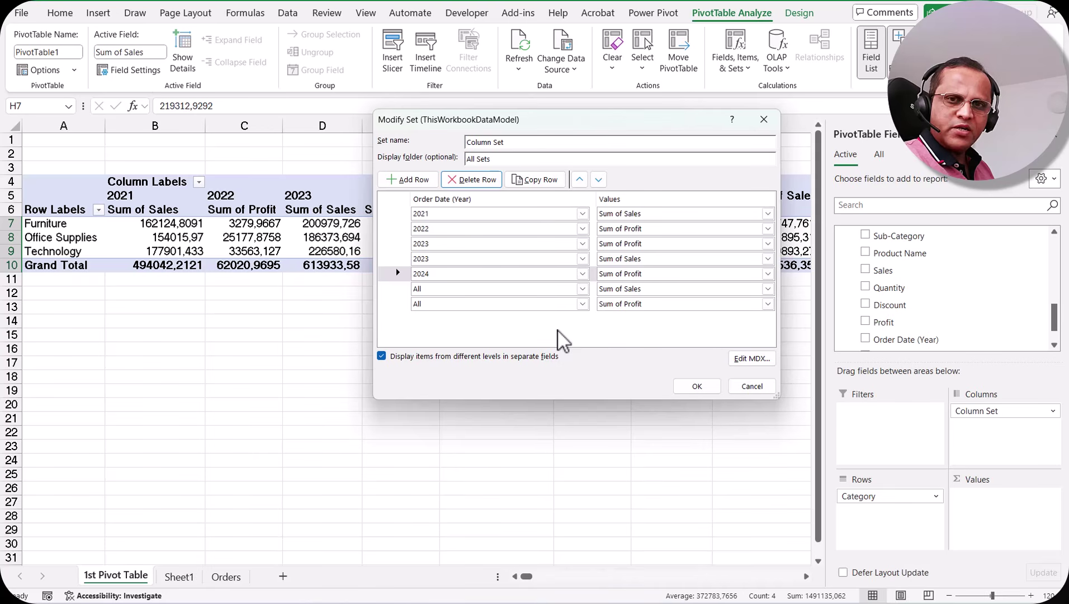
left_click(696, 386)
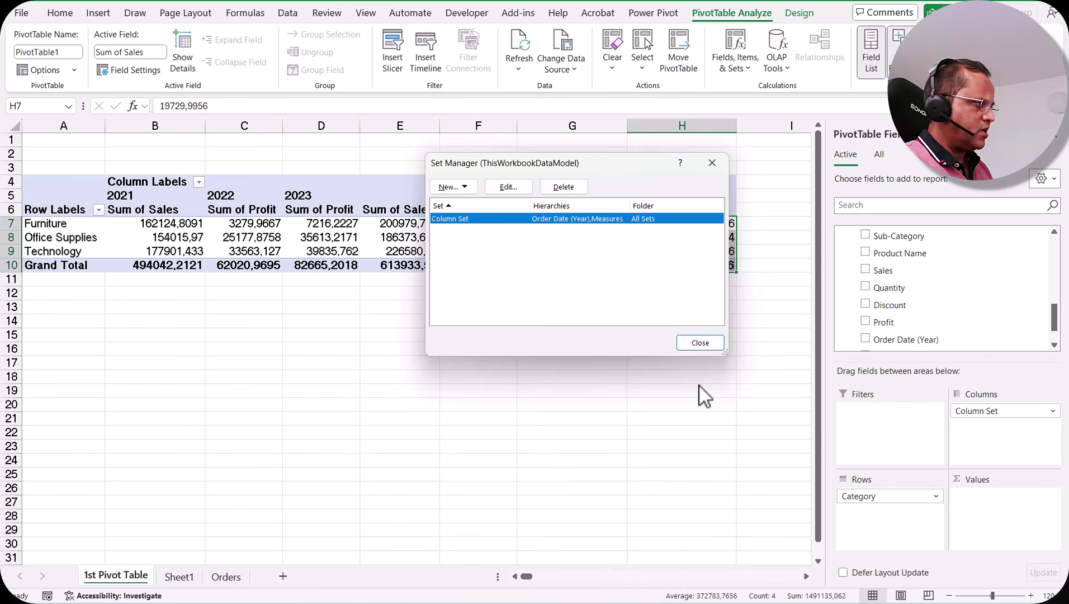
left_click(694, 341)
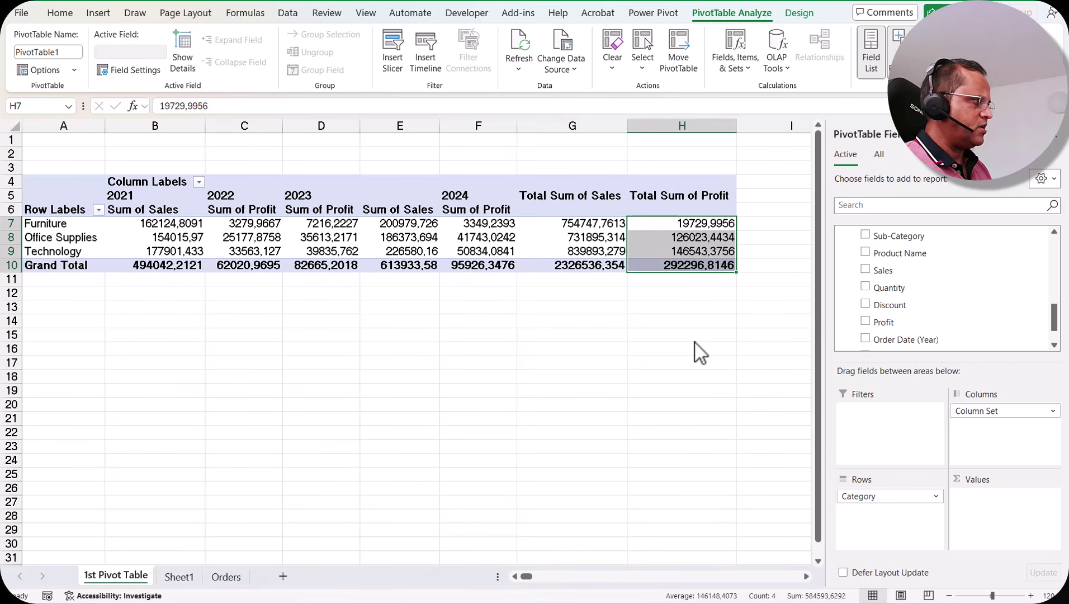
Clear all fields from the pivot table, including Column Set.
left_click(457, 231)
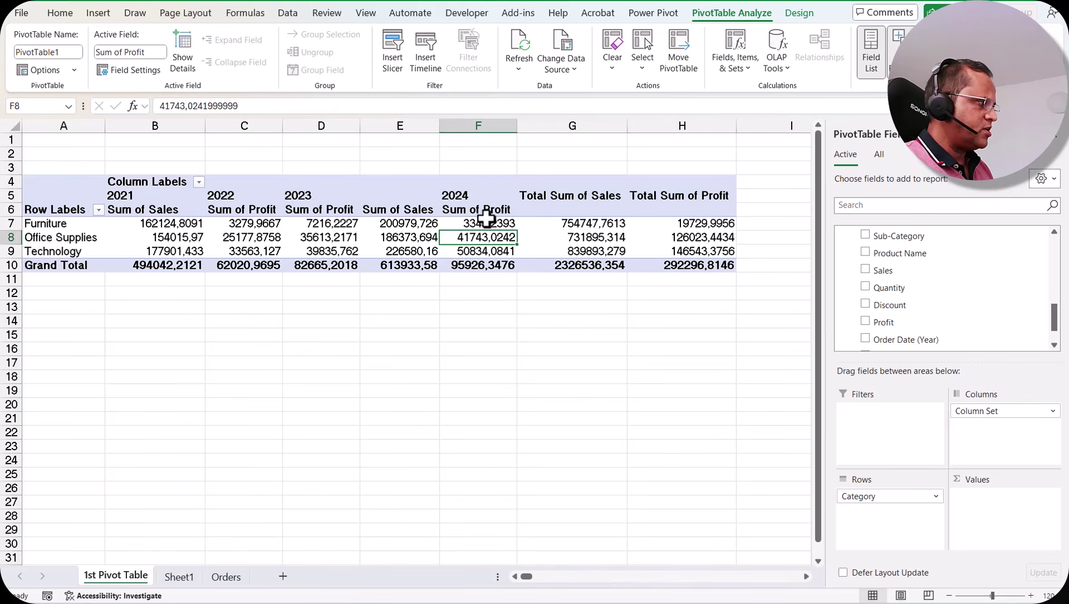
left_click(302, 224)
left_click(611, 66)
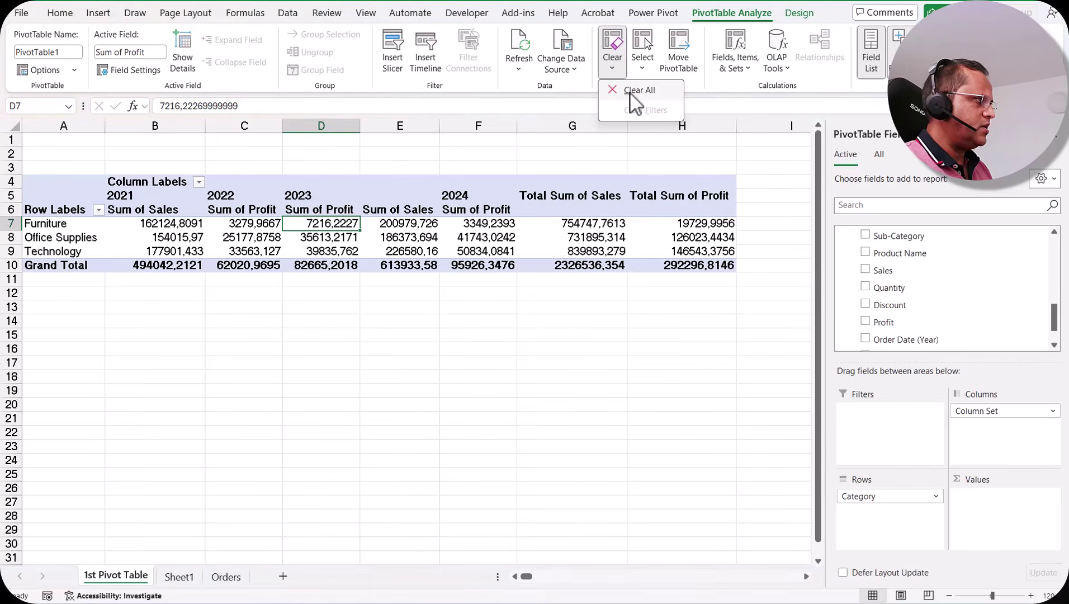
left_click(629, 81)
left_click(152, 229)
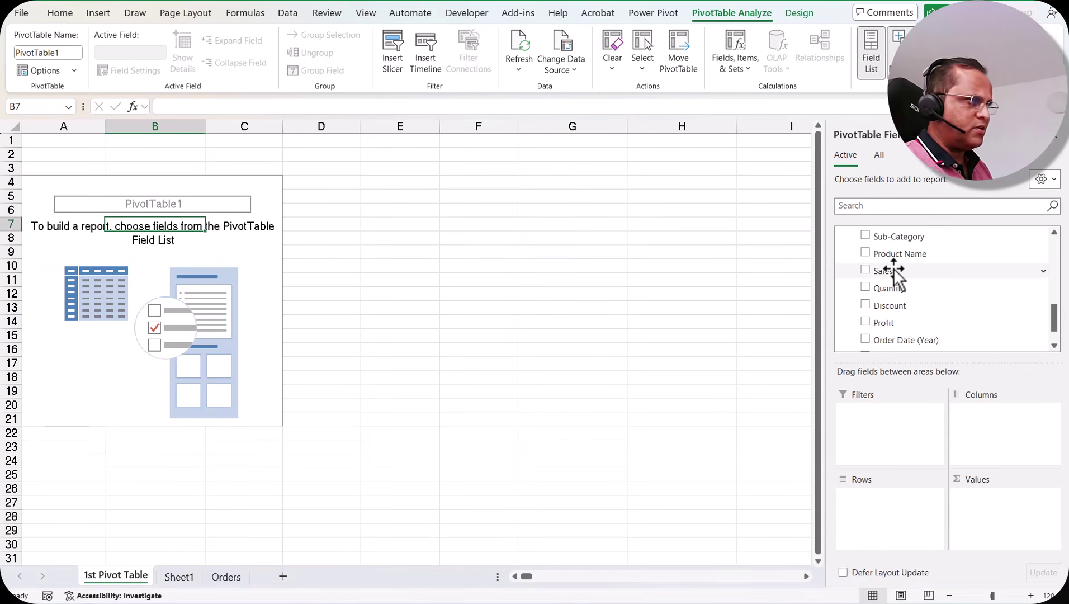
Add Category and Region to the pivot table's rows, with Region nested under Category.
scroll(923, 304, "down", 1)
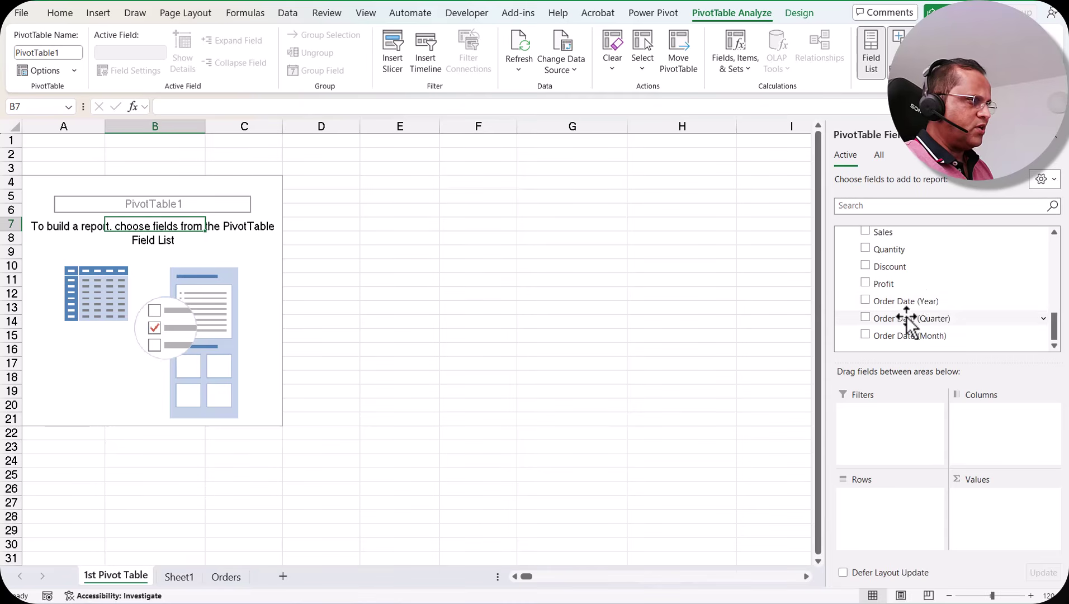
scroll(917, 308, "up", 3)
left_click_drag(897, 314, 897, 509)
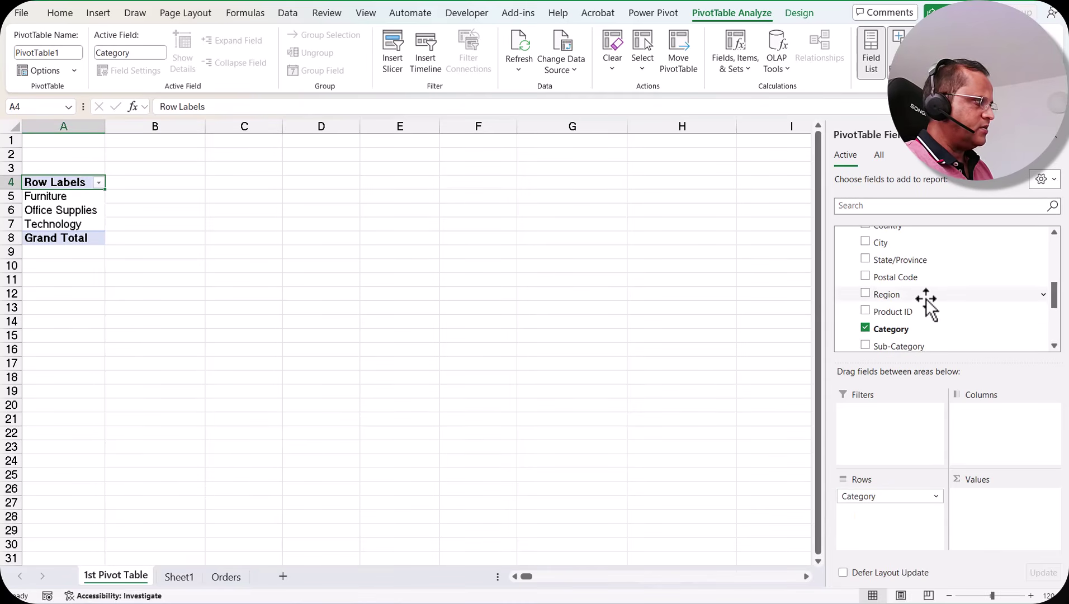
left_click_drag(926, 303, 895, 520)
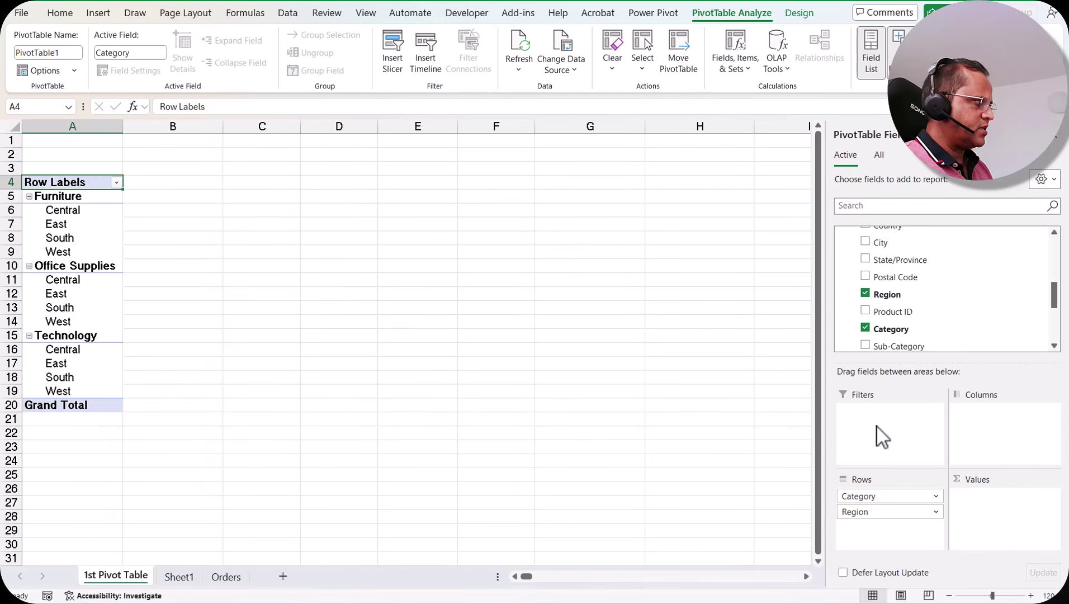
Add Sales to the pivot table's values and Order Date (Year) to its columns.
scroll(930, 331, "down", 3)
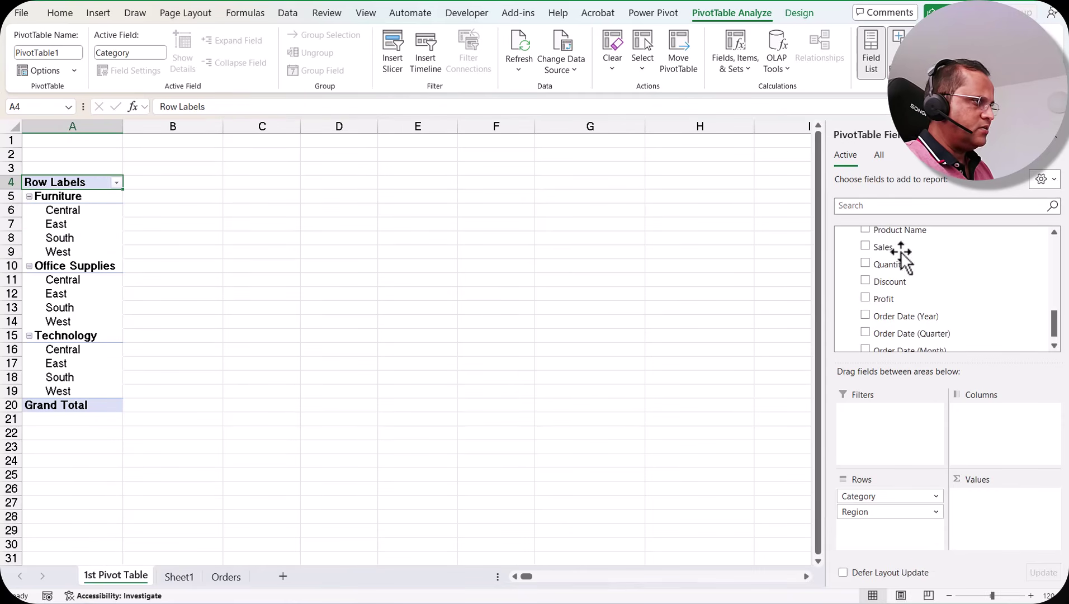
left_click_drag(898, 248, 1001, 503)
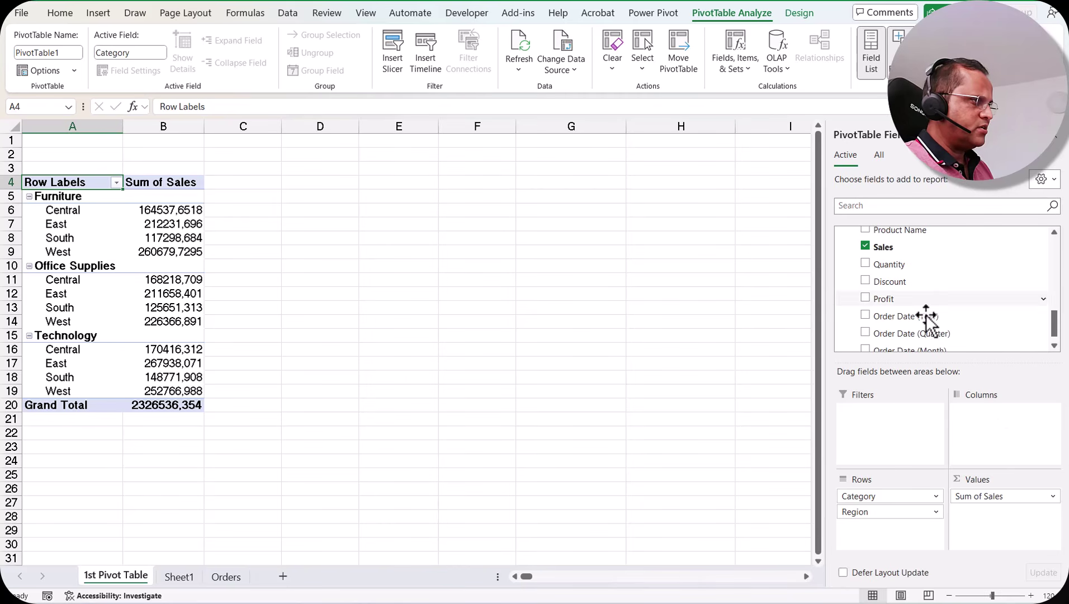
scroll(954, 327, "down", 1)
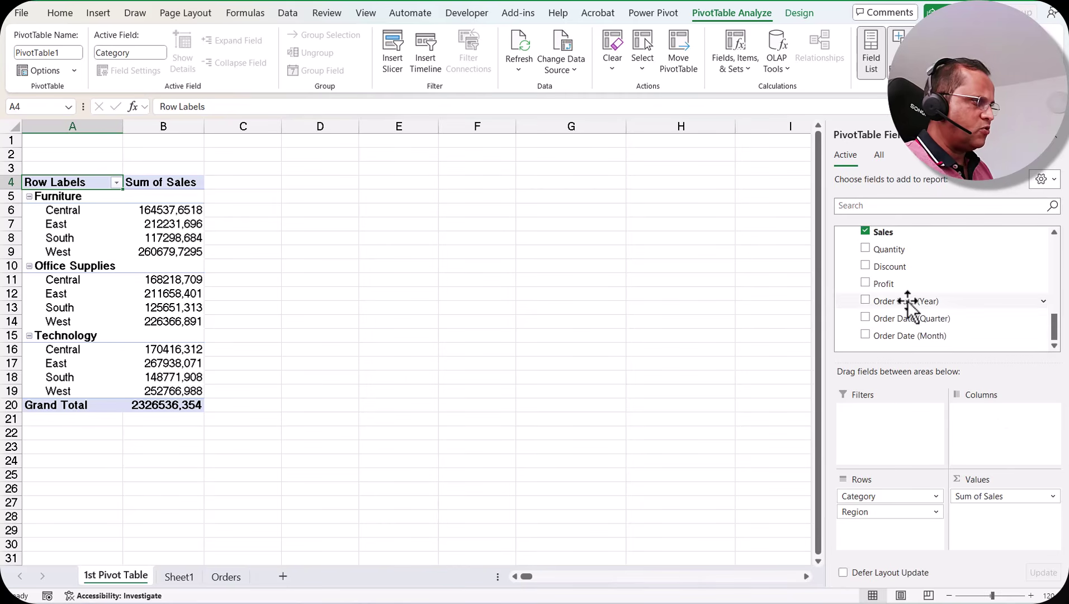
left_click_drag(907, 302, 1001, 412)
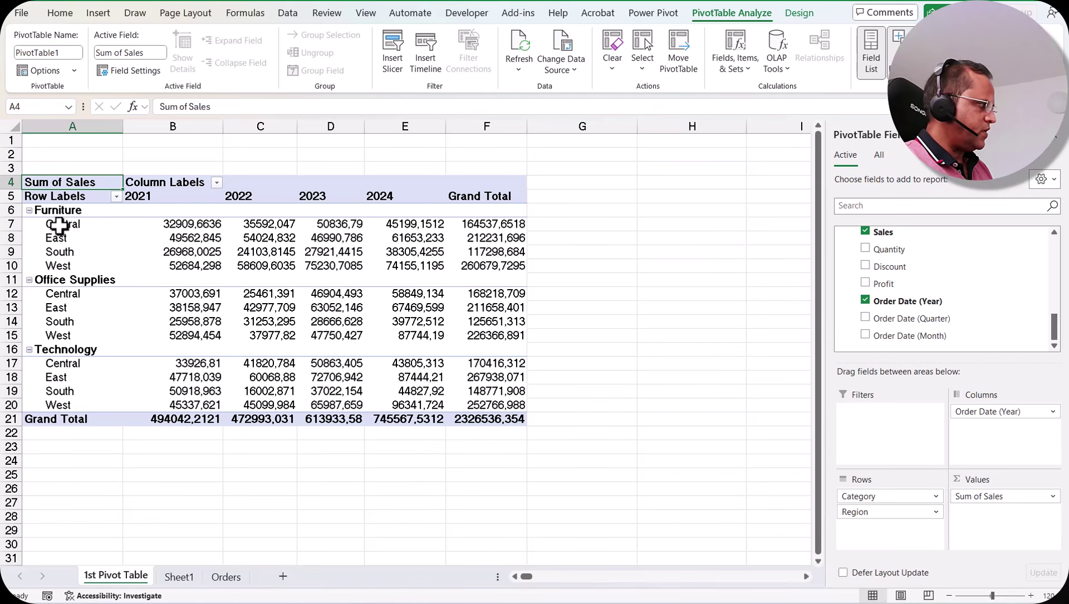
Create a set based on the pivot table's row items, deleting the Furniture row whose Region is All.
left_click(61, 226)
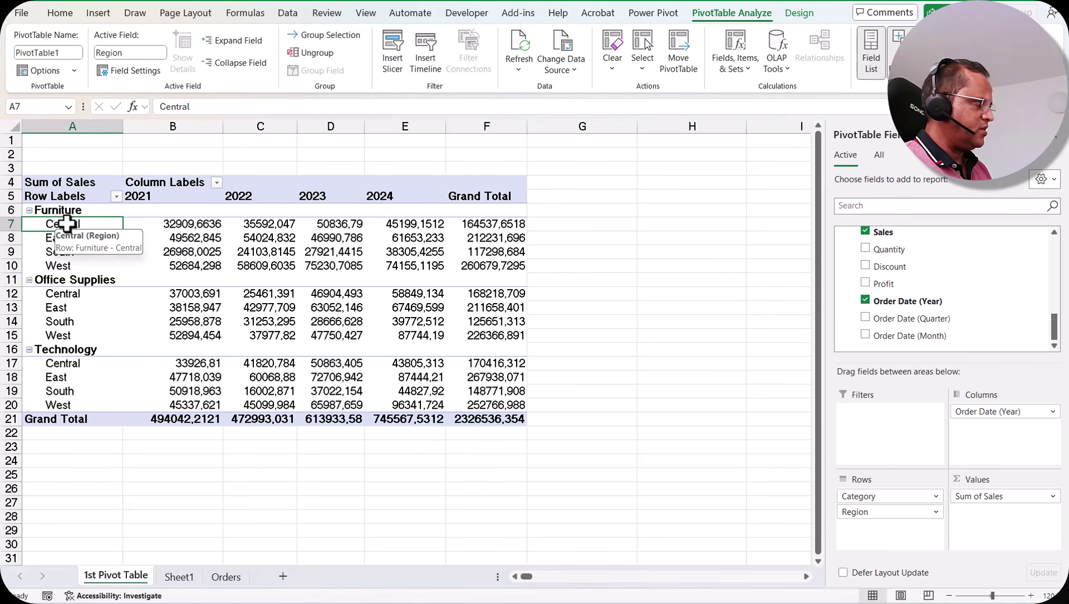
left_click(739, 67)
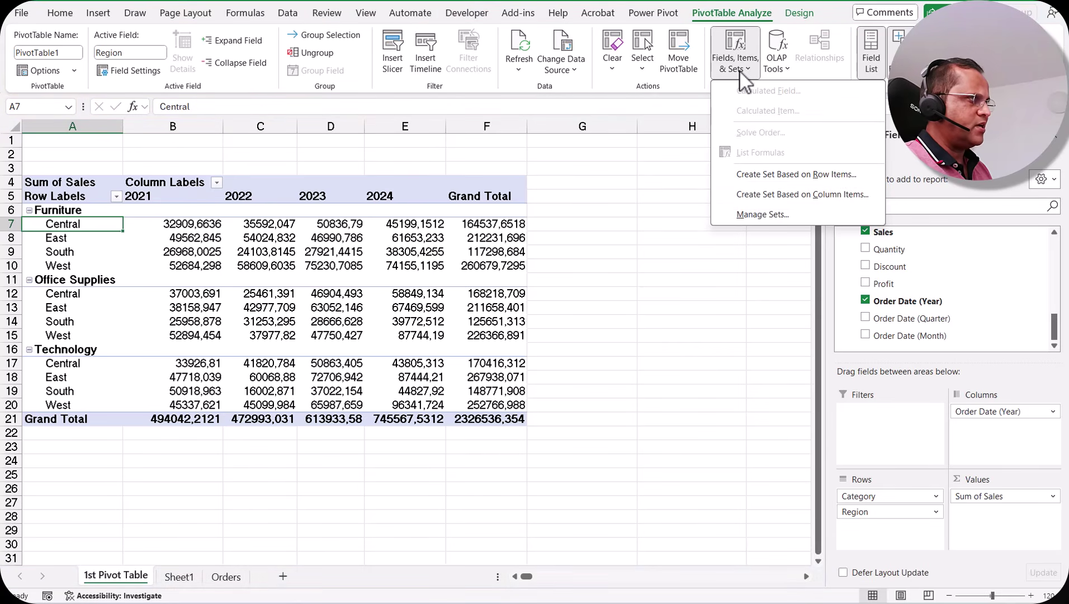
left_click(837, 175)
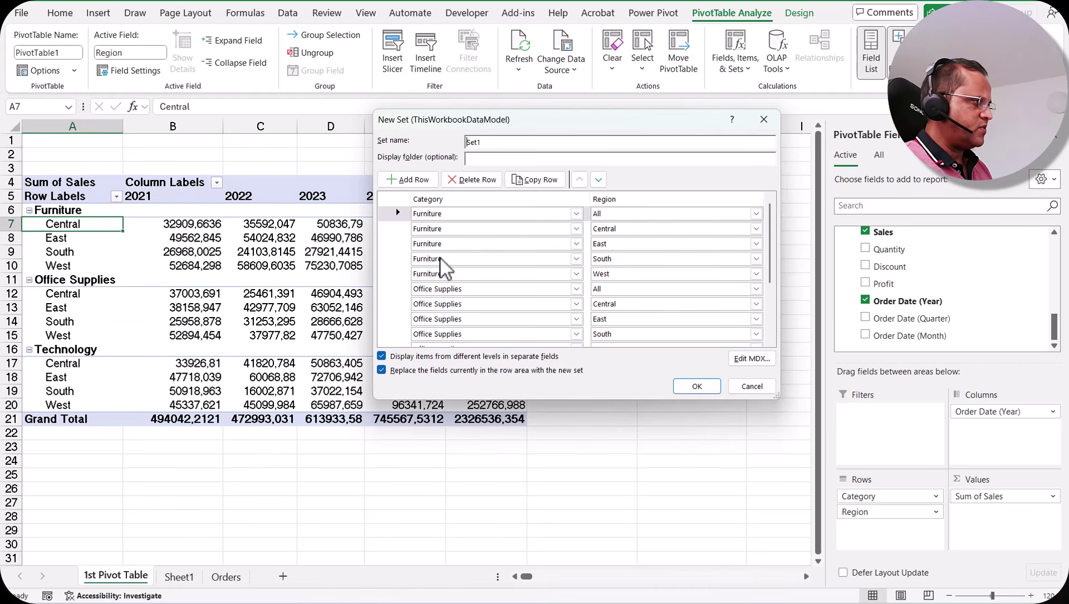
scroll(474, 283, "down", 2)
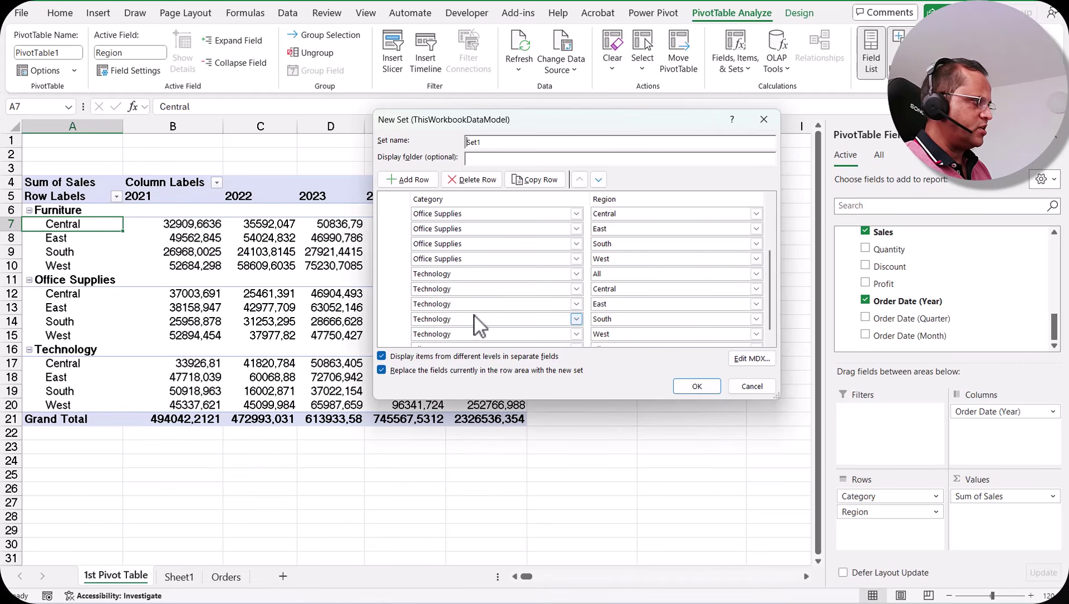
scroll(771, 297, "down", 1)
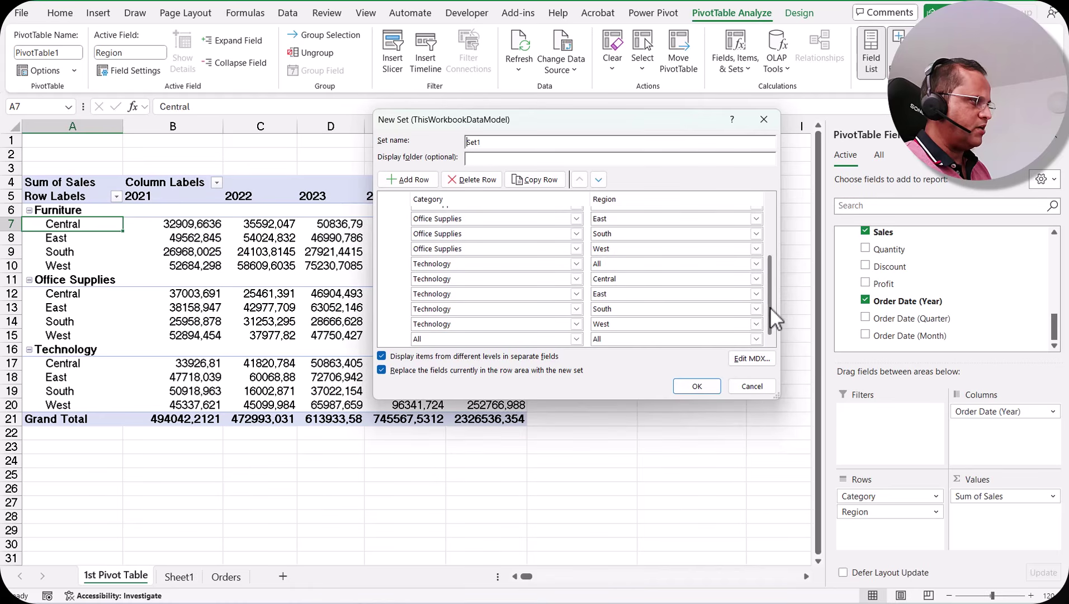
left_click_drag(770, 316, 779, 221)
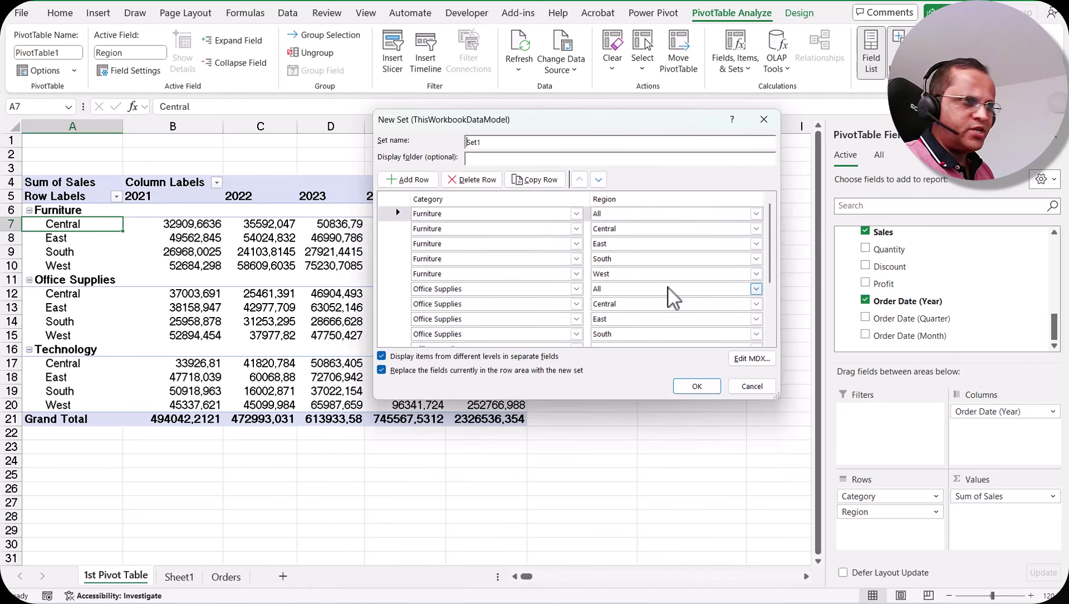
left_click(397, 213)
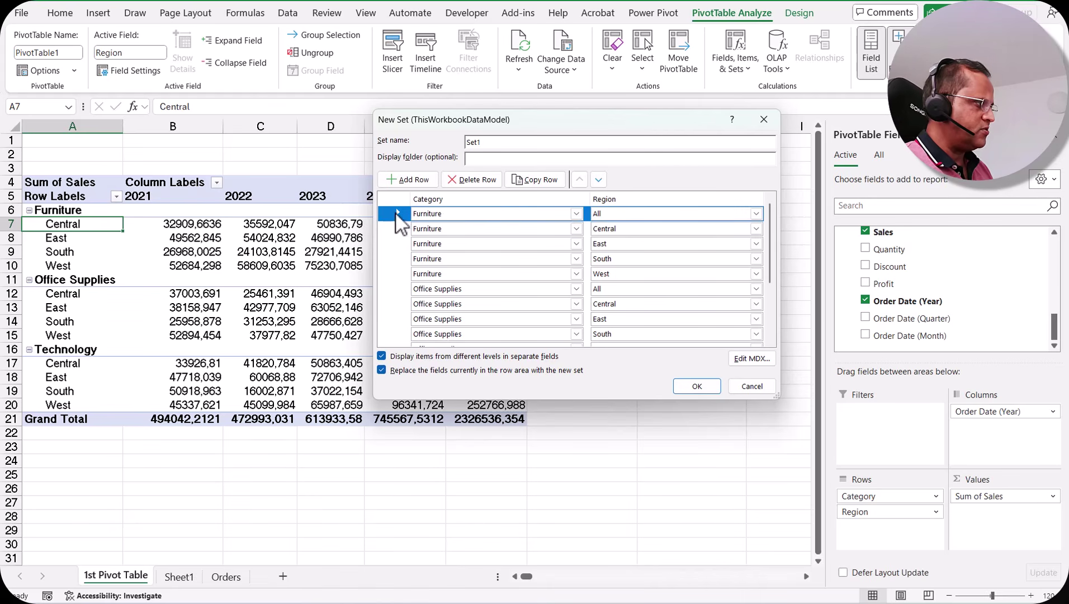
left_click(481, 183)
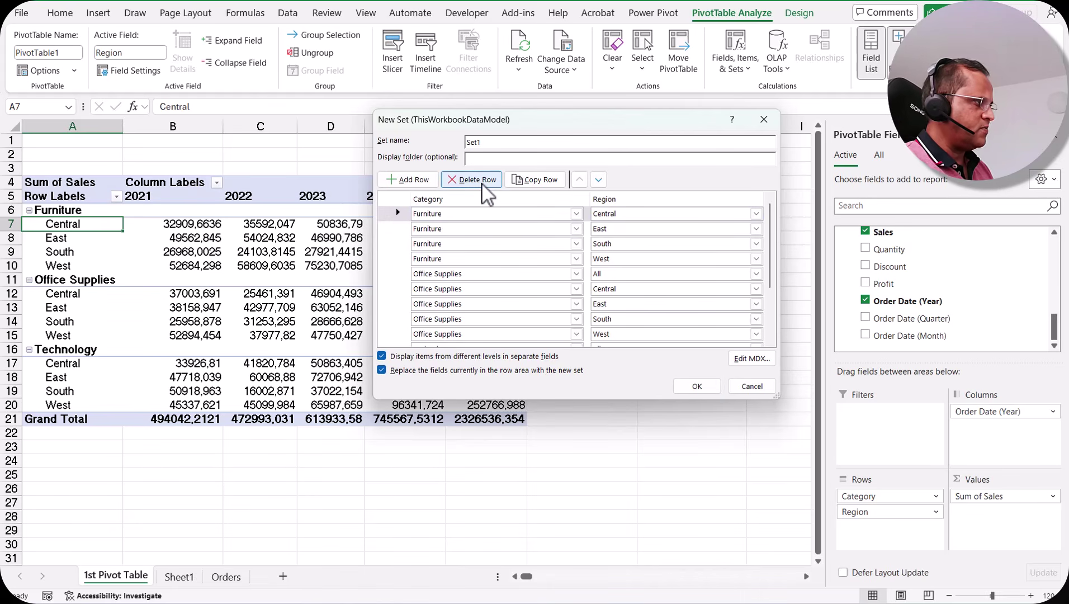
left_click(398, 273)
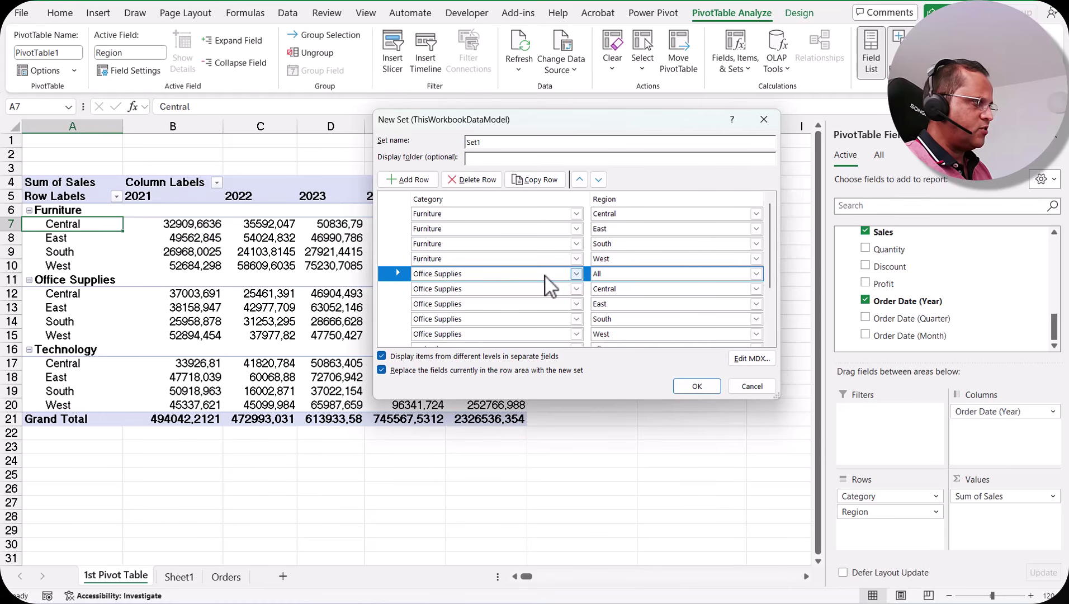
mouse_move(520, 119)
left_mouse_down()
mouse_move(772, 115)
mouse_move(519, 126)
left_mouse_up()
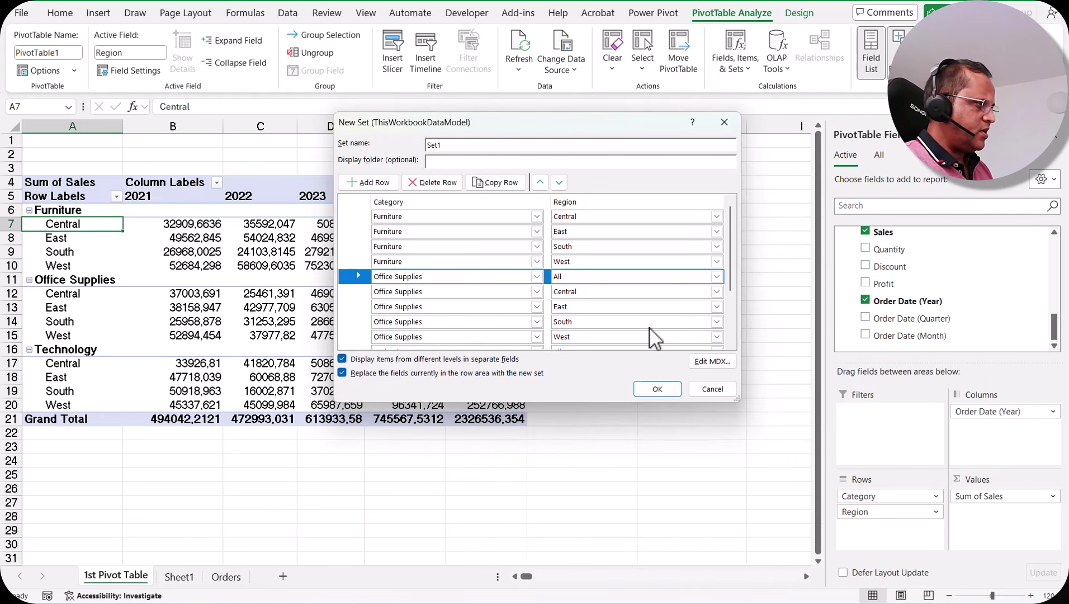
left_click(658, 389)
Compare the subtotal rows of Furniture, Office Supplies and Technology in the pivot table.
left_click_drag(196, 280, 425, 277)
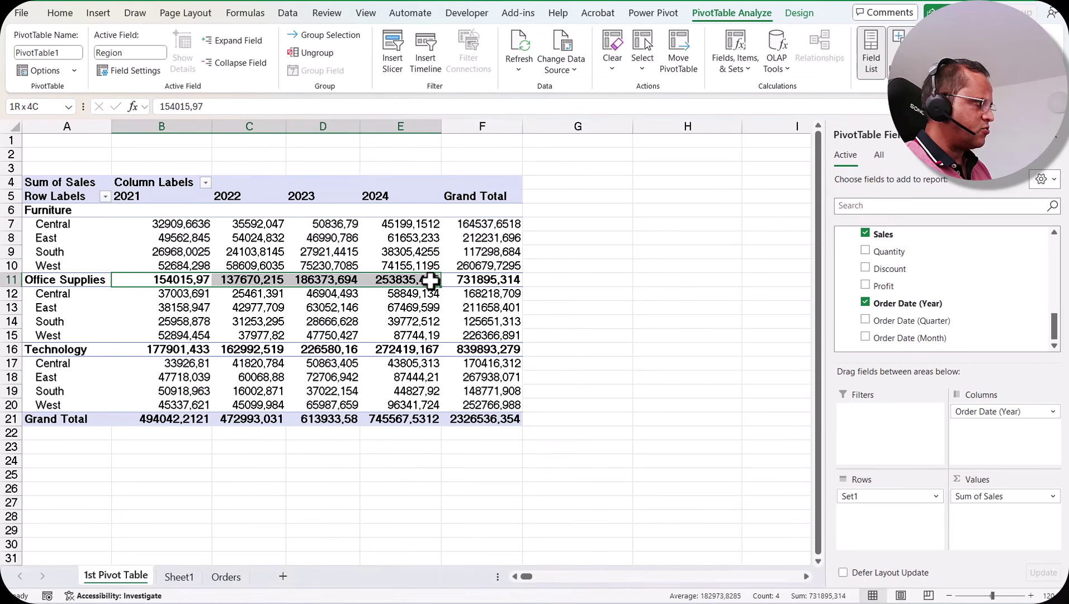
left_click_drag(196, 210, 503, 210)
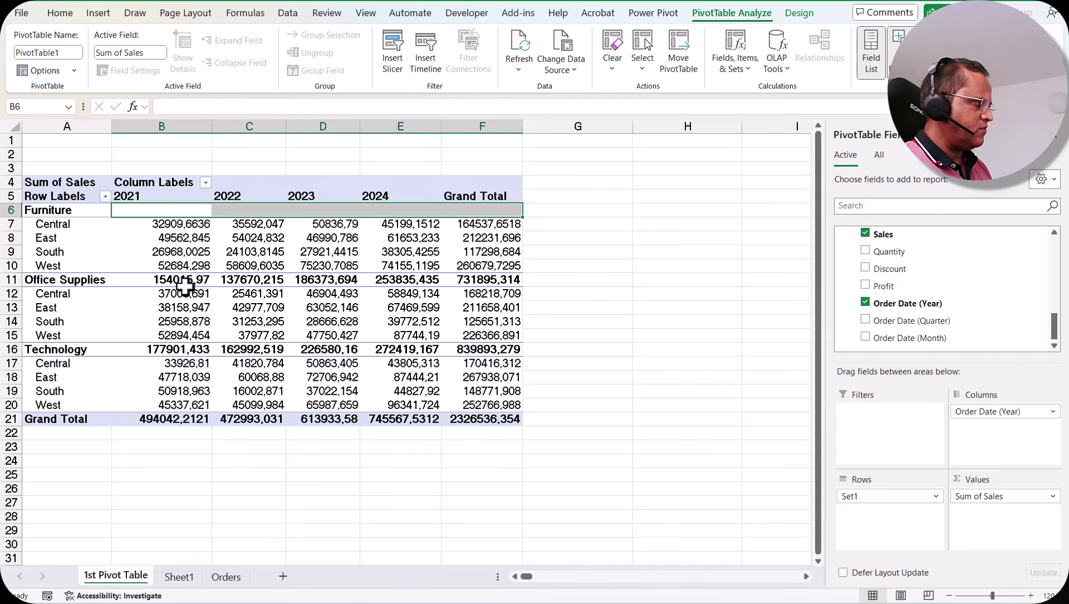
left_click_drag(190, 279, 388, 283)
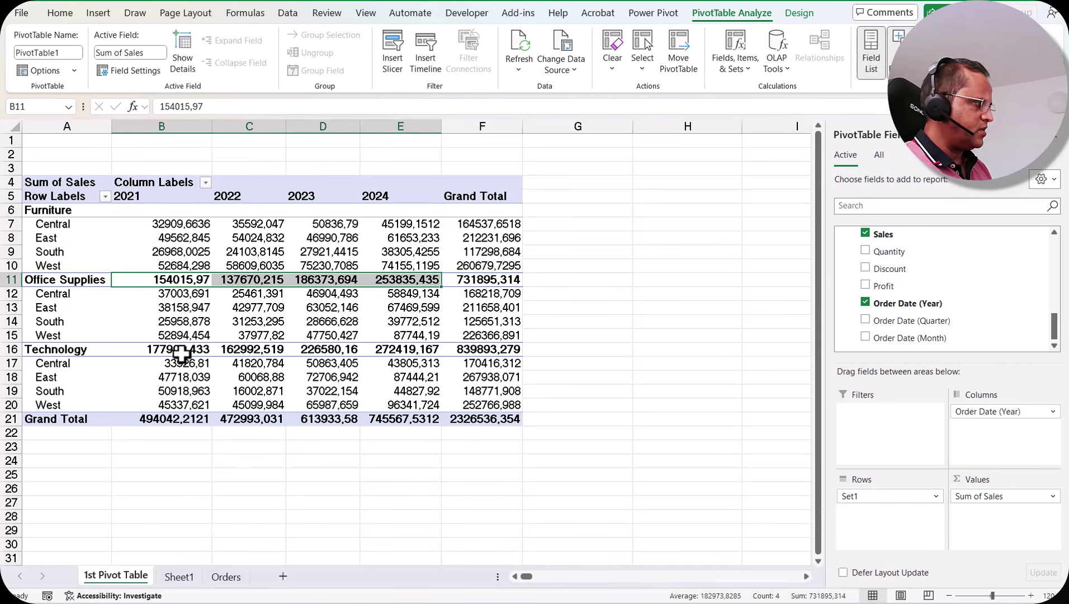
left_click_drag(168, 350, 492, 349)
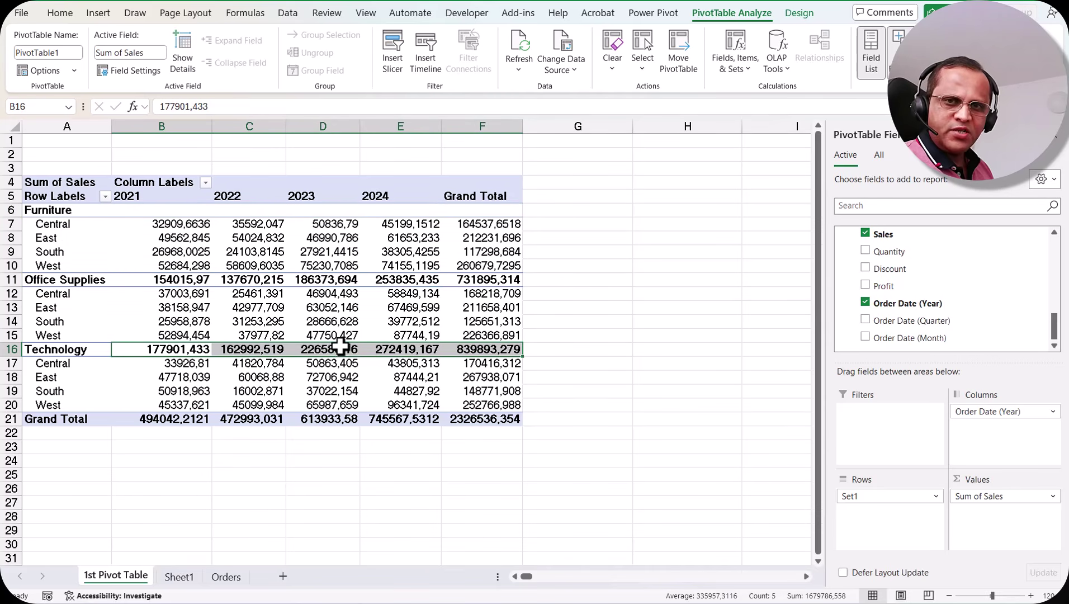
Try to create another set based on the pivot table's row items.
left_click(732, 65)
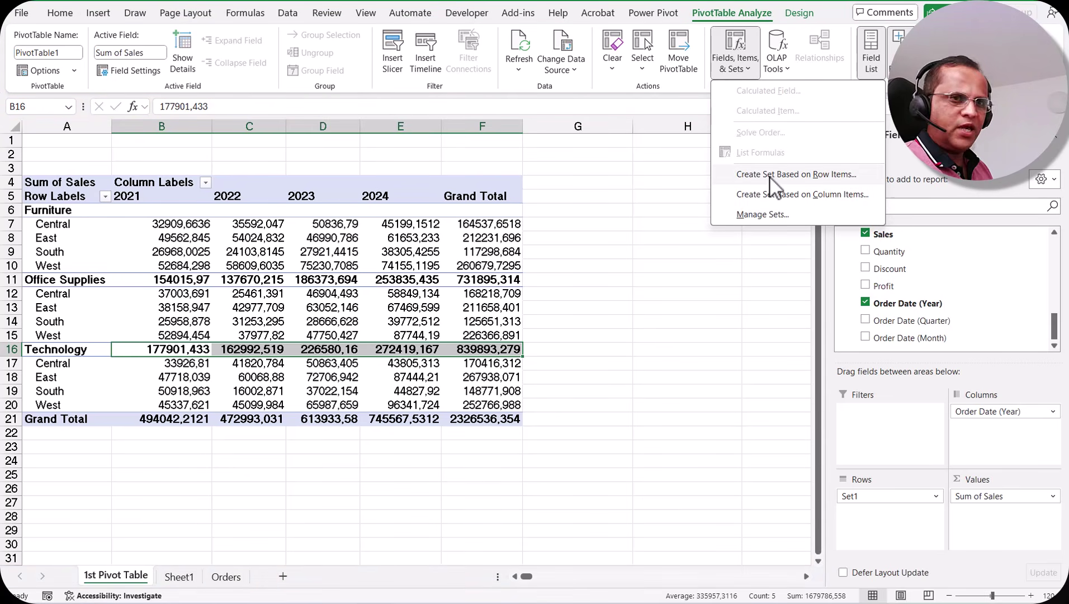
left_click(839, 177)
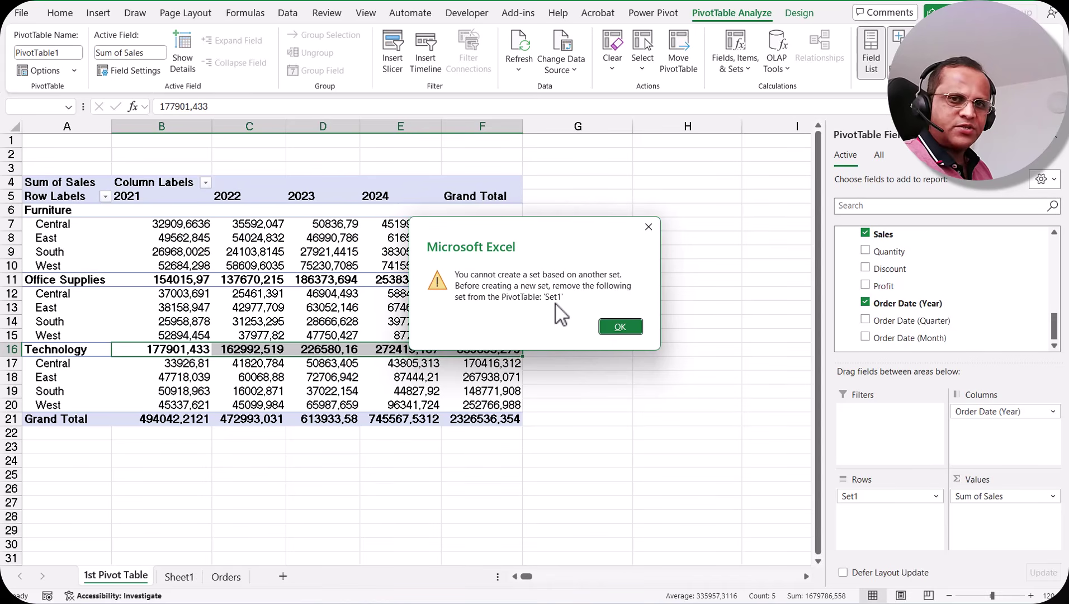
left_click(641, 329)
Rename Set1 as Rows Set and assign it to the display folder All Sets.
left_click(745, 70)
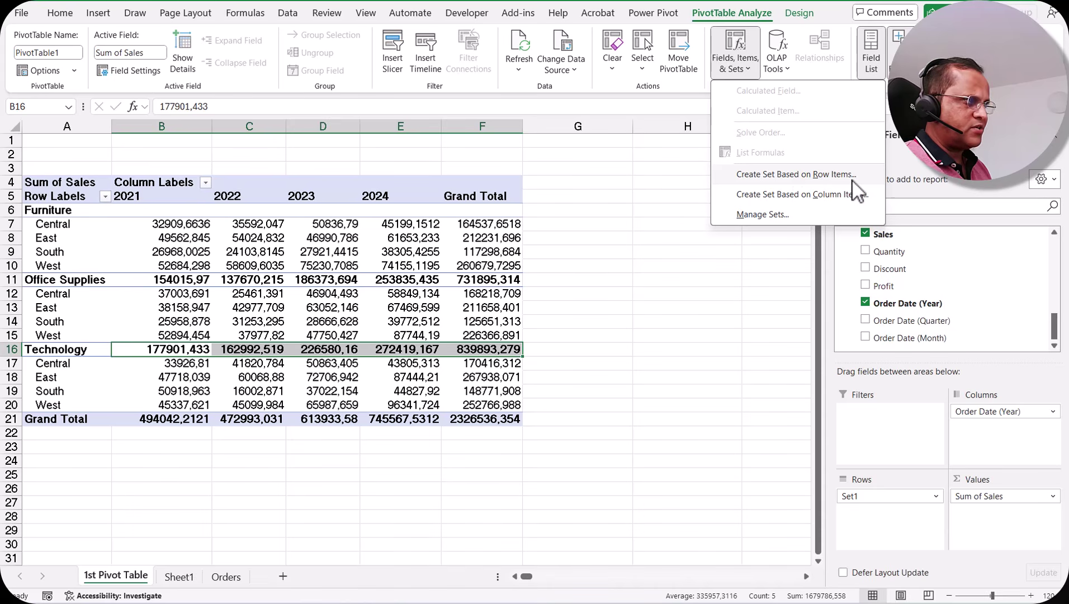
left_click(763, 214)
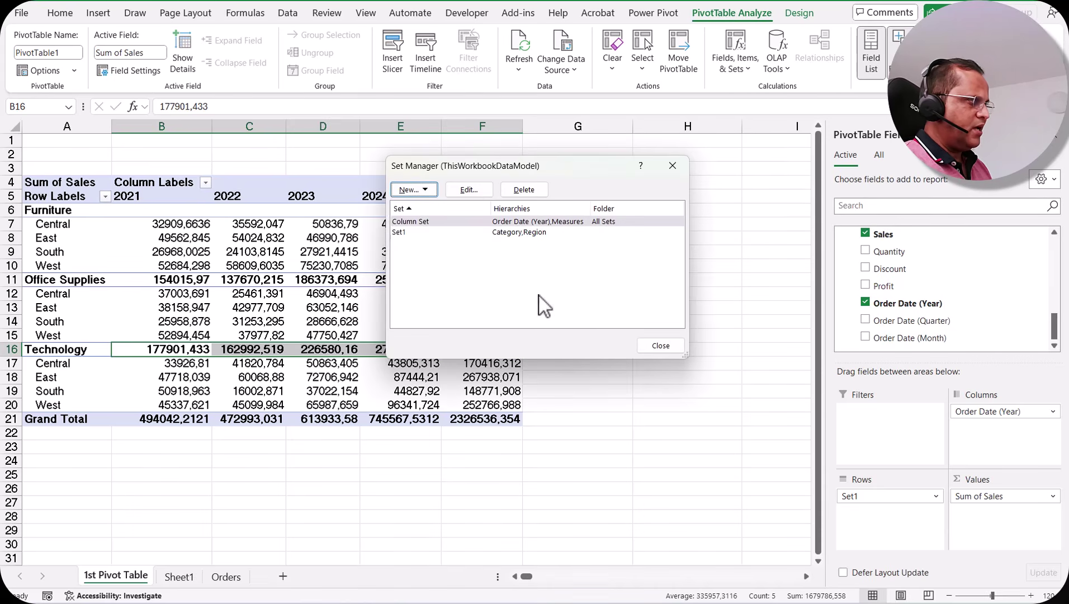
left_click(407, 231)
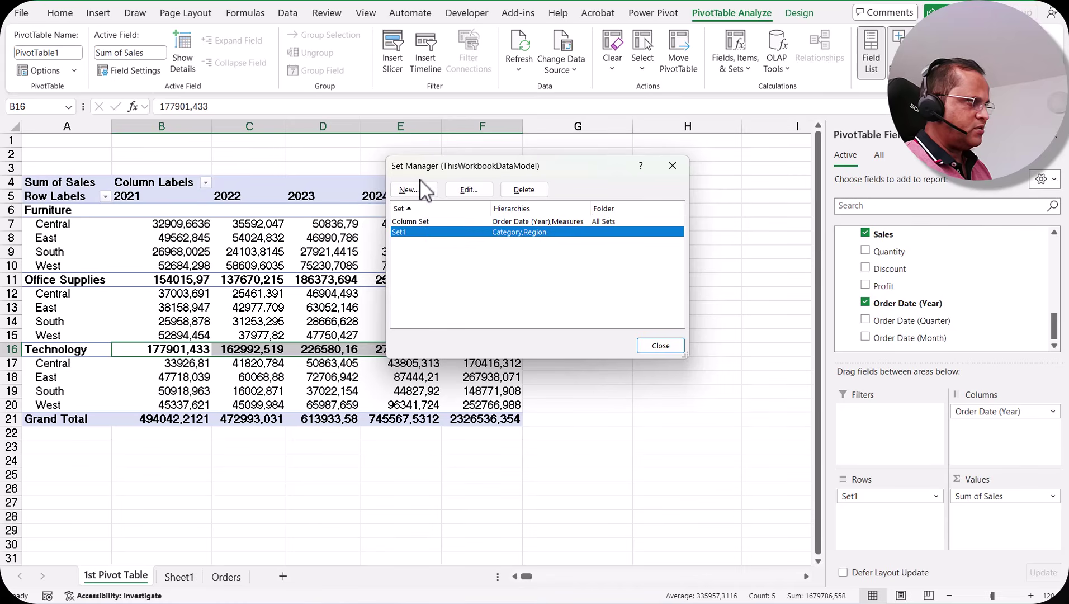
left_click(469, 189)
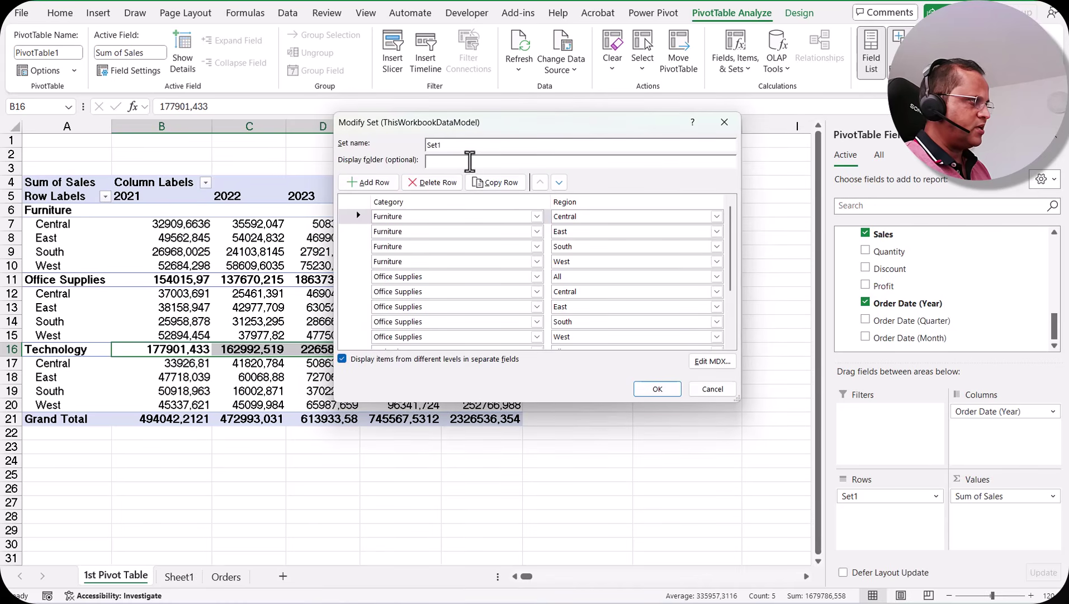
double_click(437, 145)
type("Rows Se")
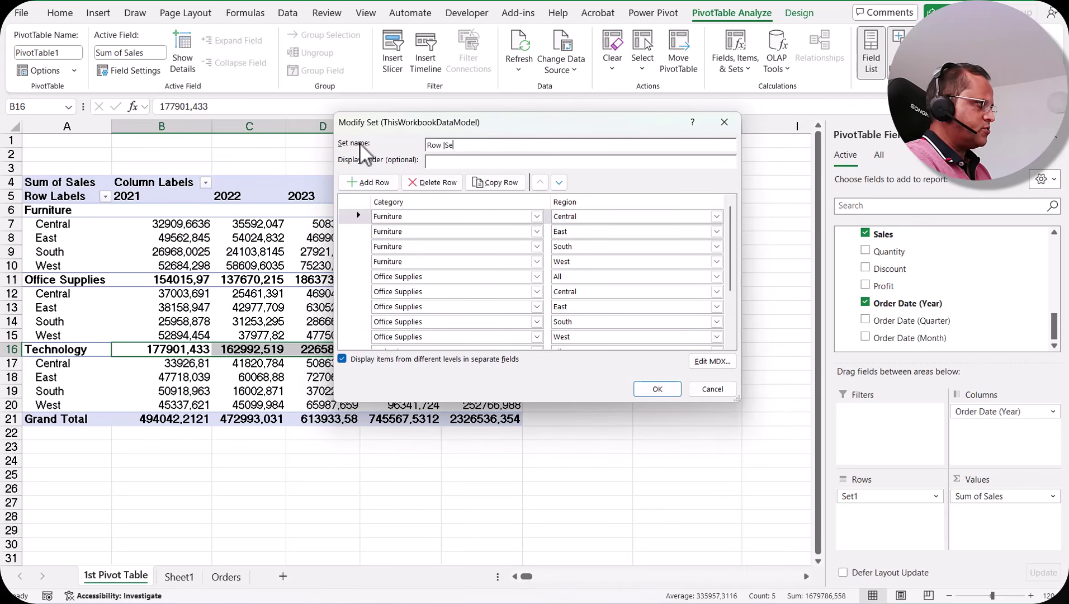
type("t")
left_click(454, 162)
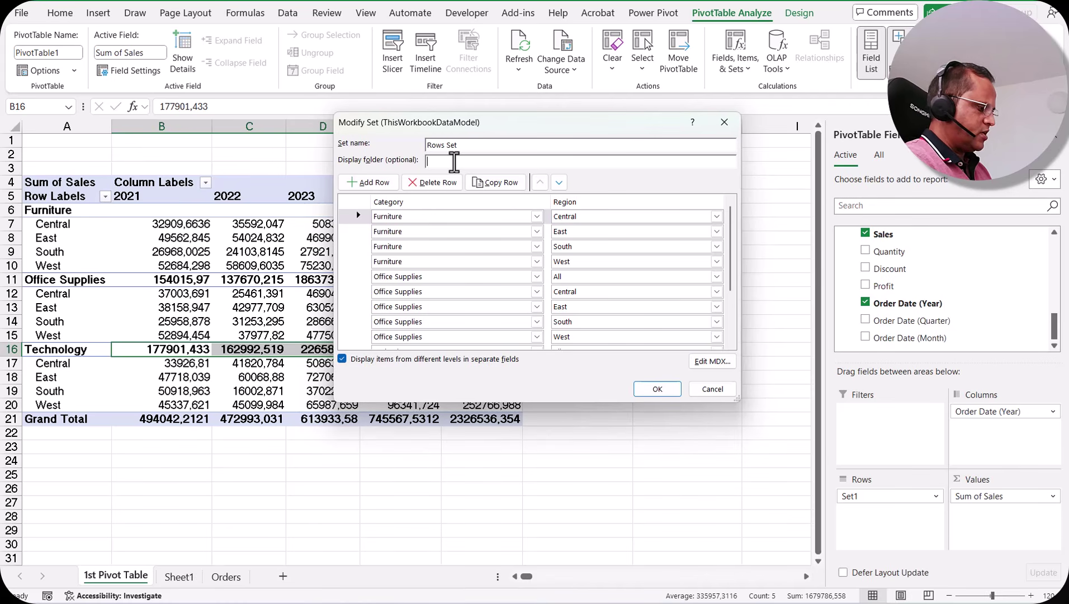
type("All Sets")
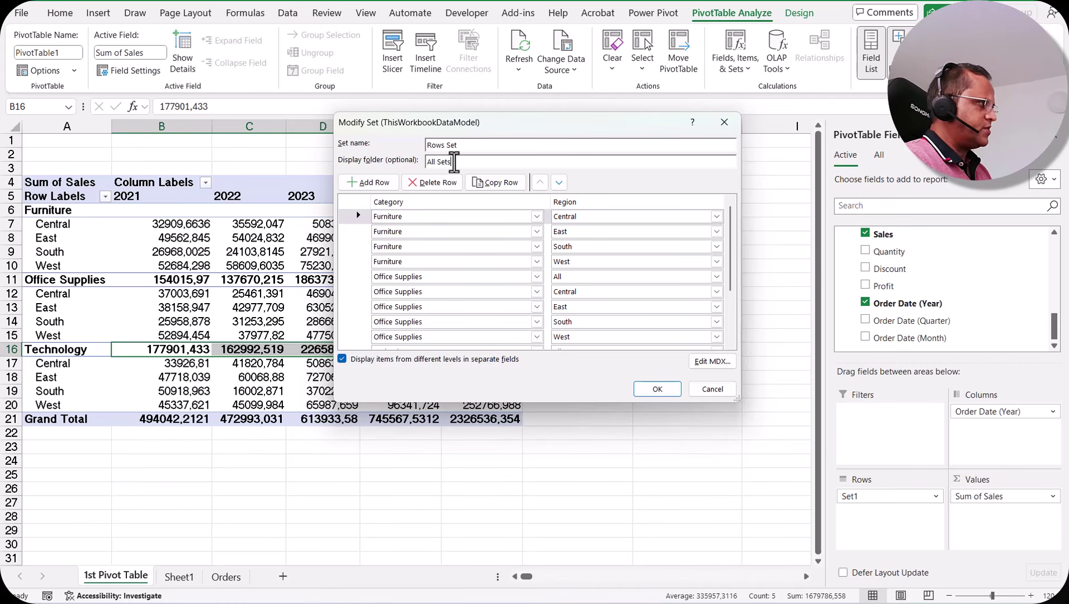
Delete the Office Supplies and Technology rows whose Region is All from the set, and apply the changes.
left_click(360, 279)
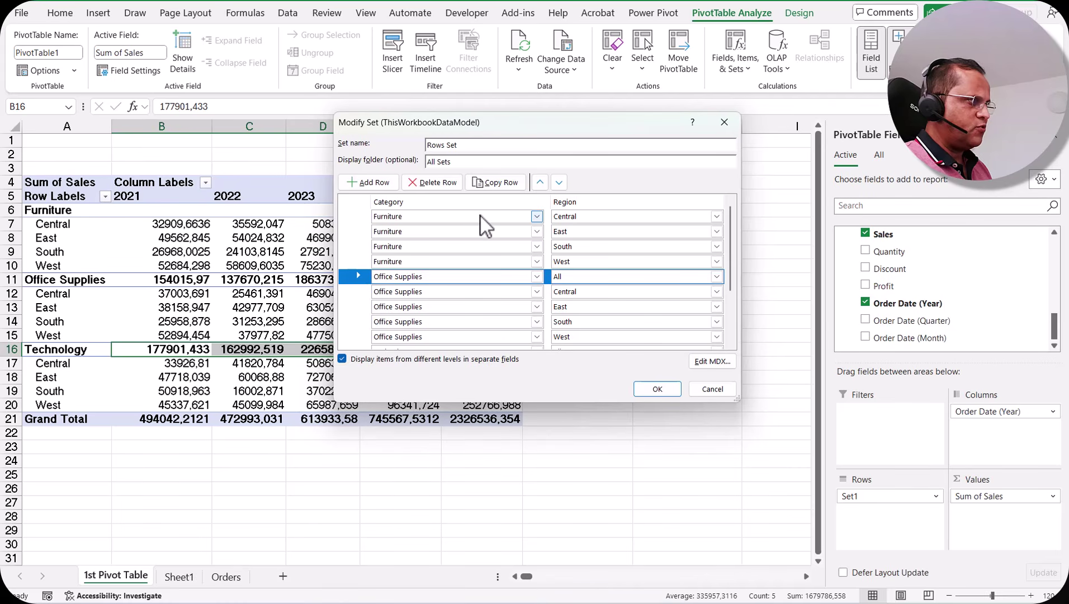
left_click(432, 185)
scroll(467, 224, "down", 2)
left_click(361, 267)
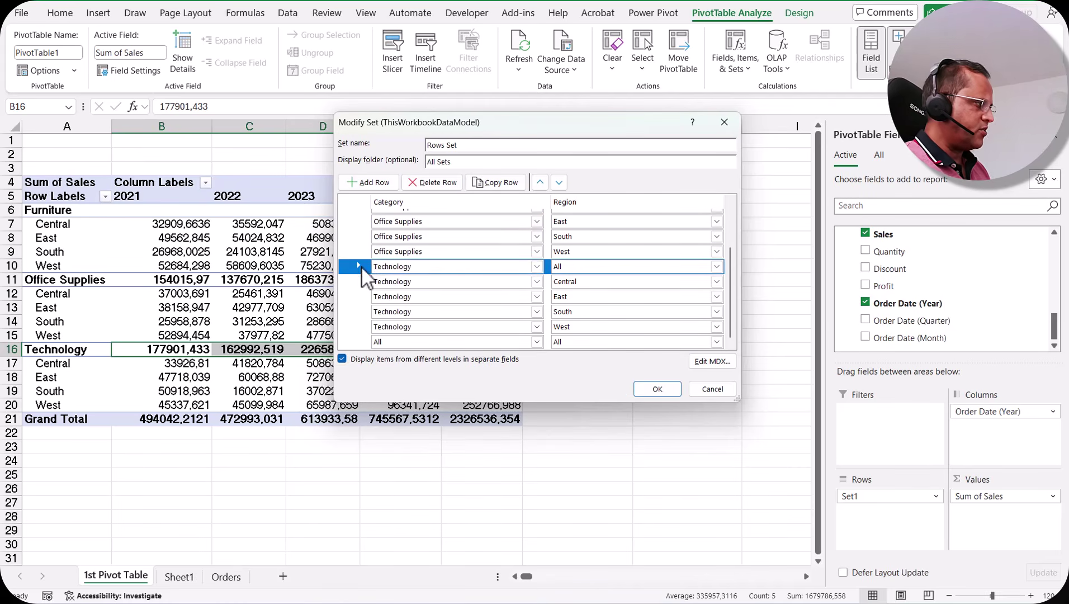
left_click(438, 184)
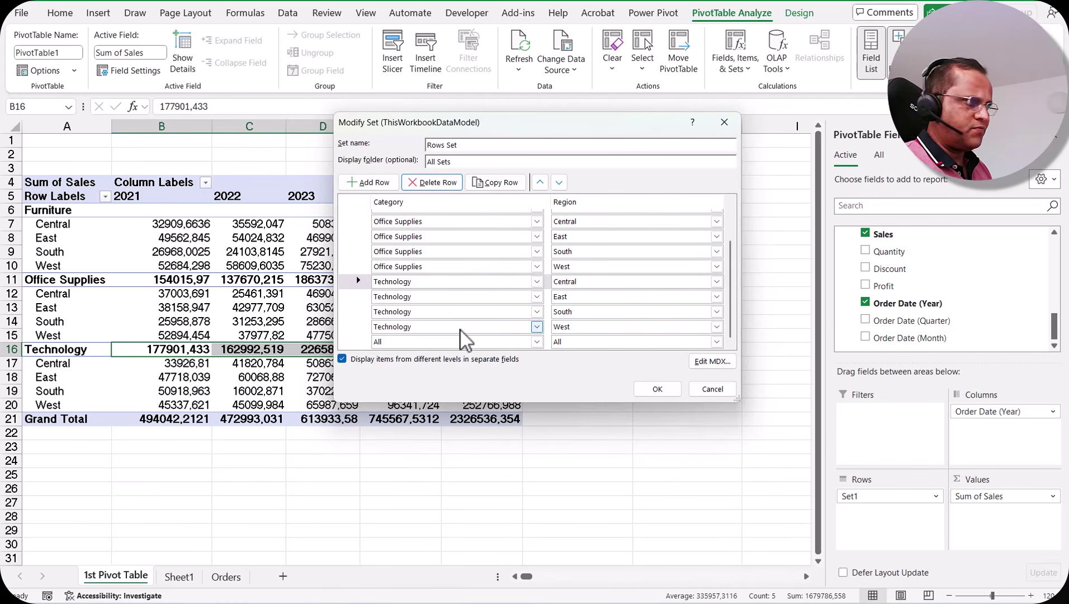
left_click(666, 391)
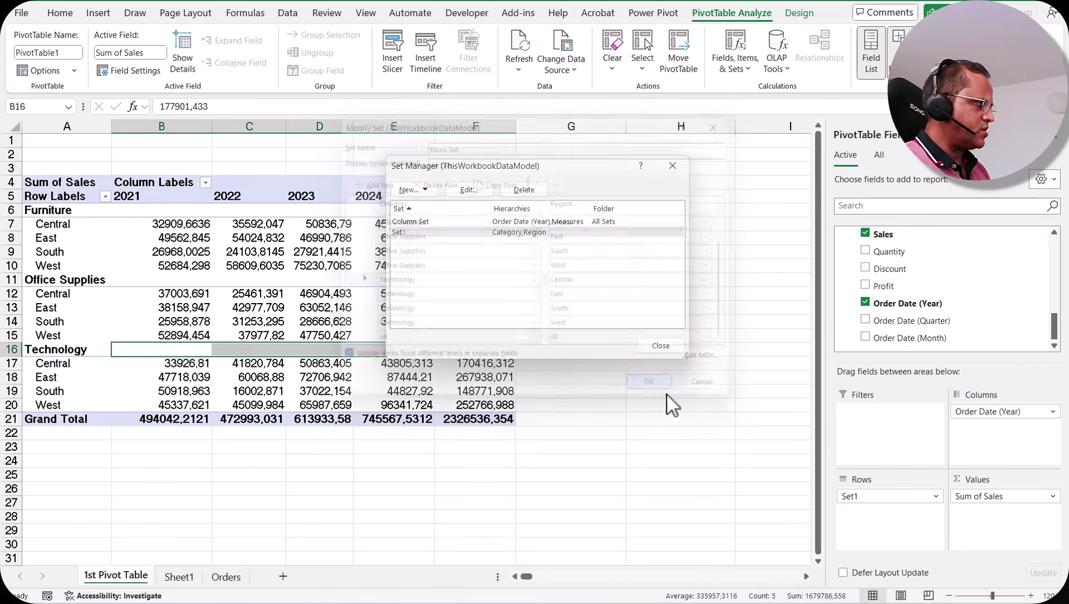
left_click(660, 346)
Expand the All Sets folder in the pivot table's field list to check the sets it holds.
left_click(287, 284)
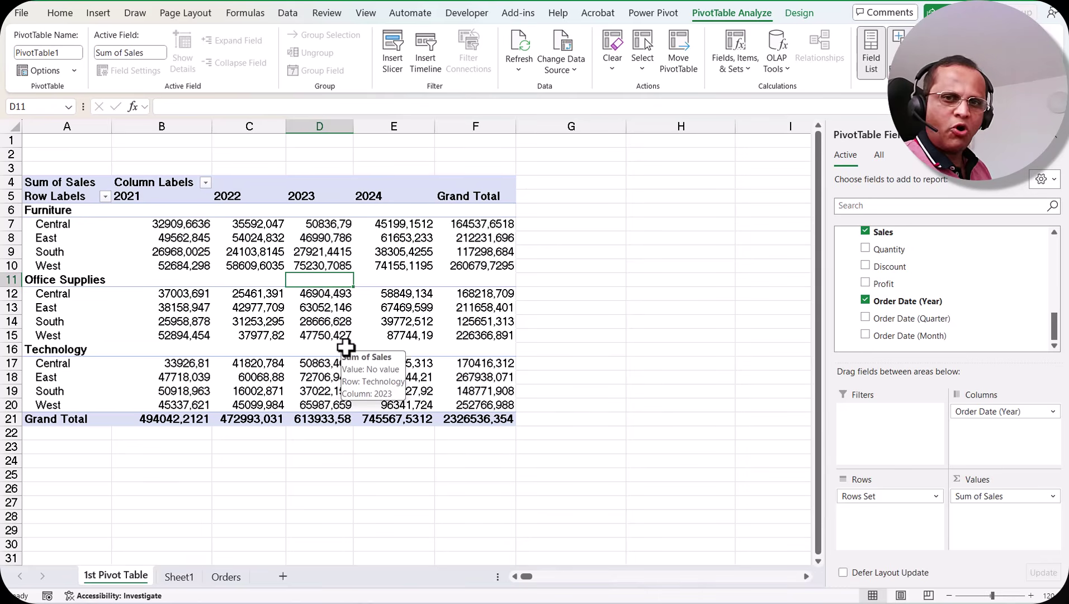
scroll(953, 312, "up", 8)
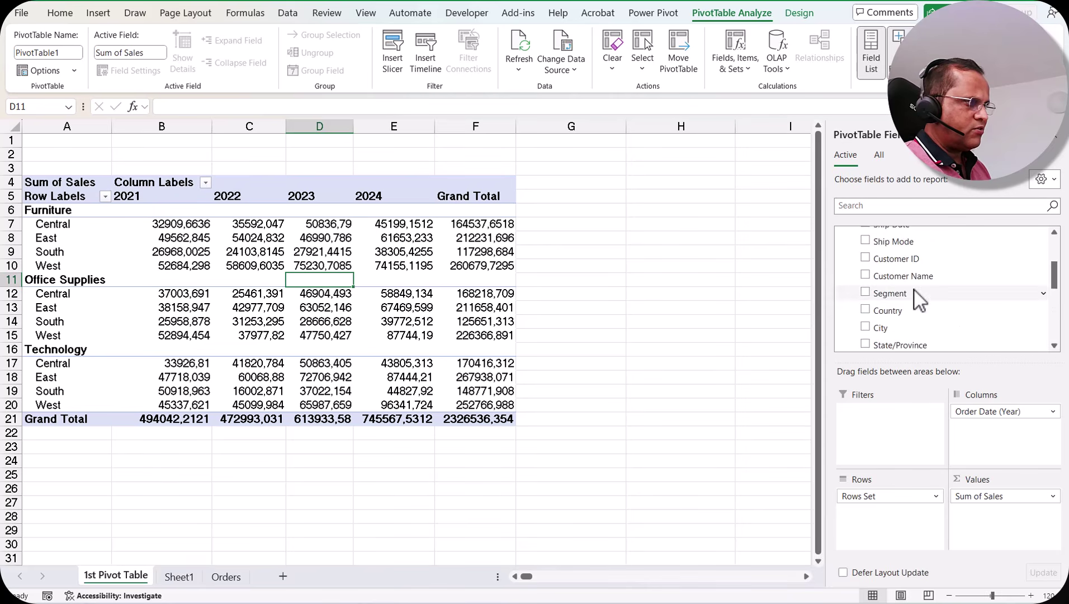
scroll(851, 260, "up", 1)
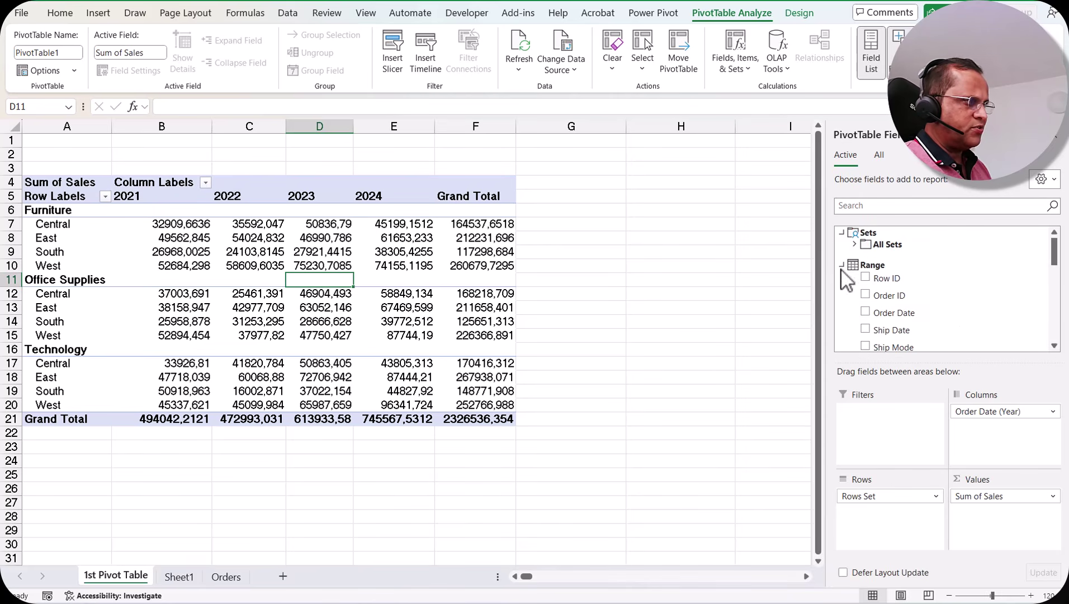
double_click(890, 245)
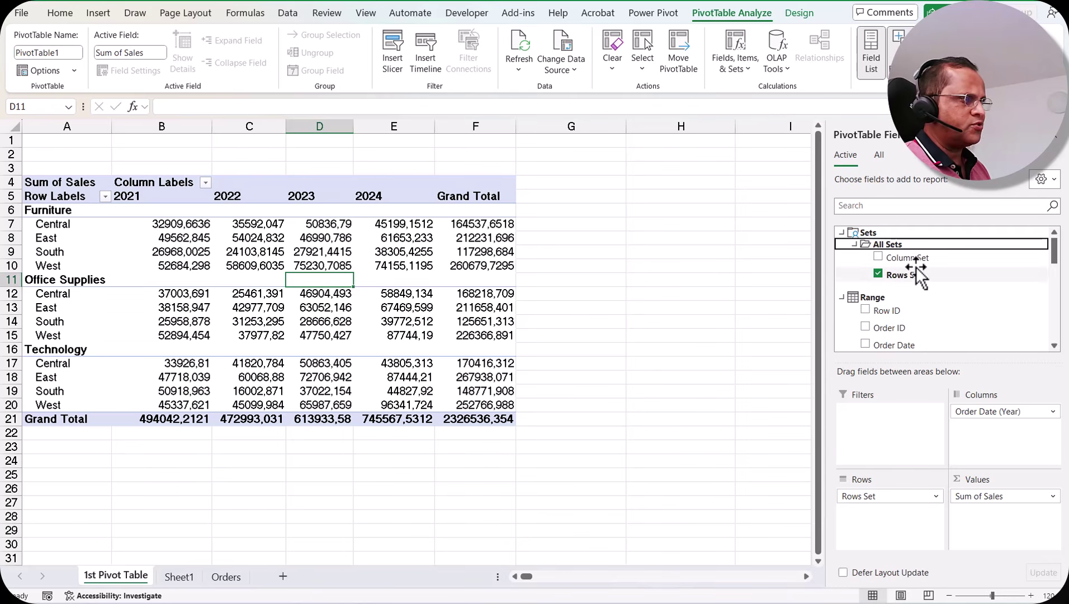
left_click(478, 267)
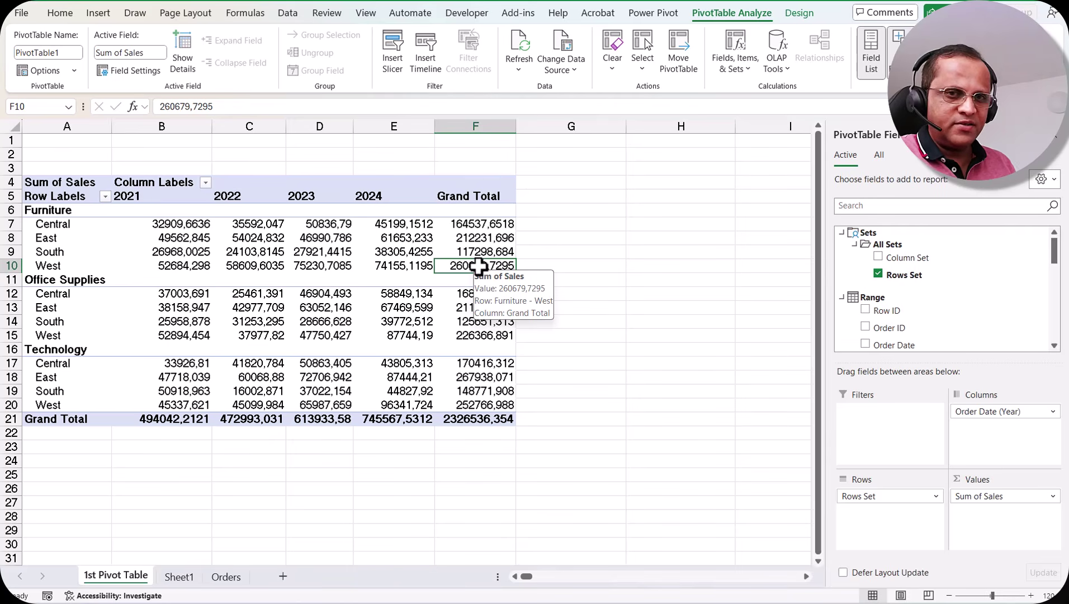
Review the Data Model option for a new PivotTable from the Orders data, cancel, and return to the 1st Pivot Table sheet.
left_click(90, 11)
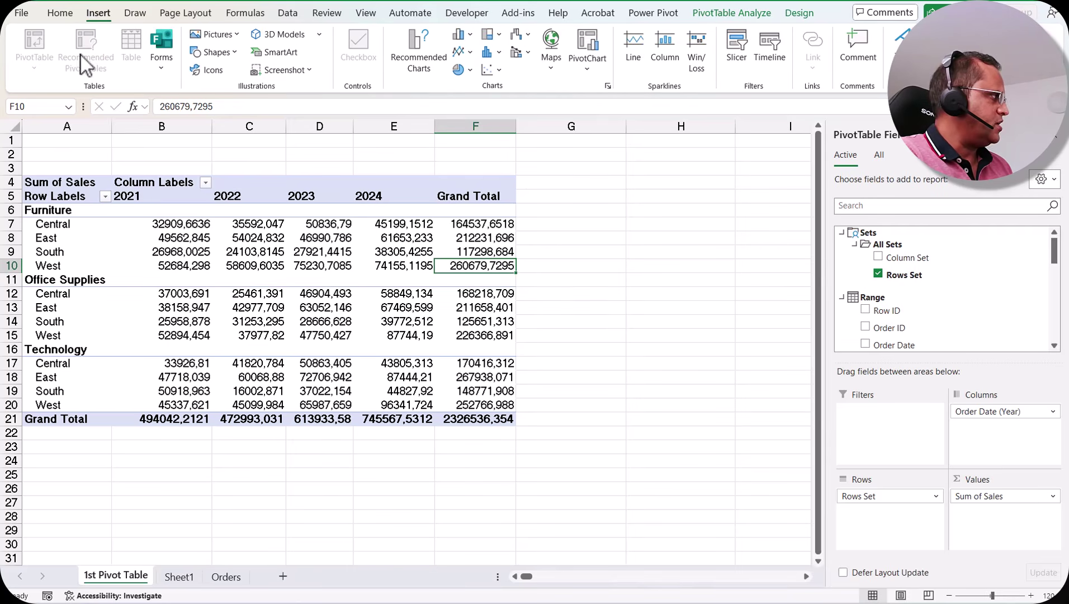
left_click(226, 576)
left_click(416, 260)
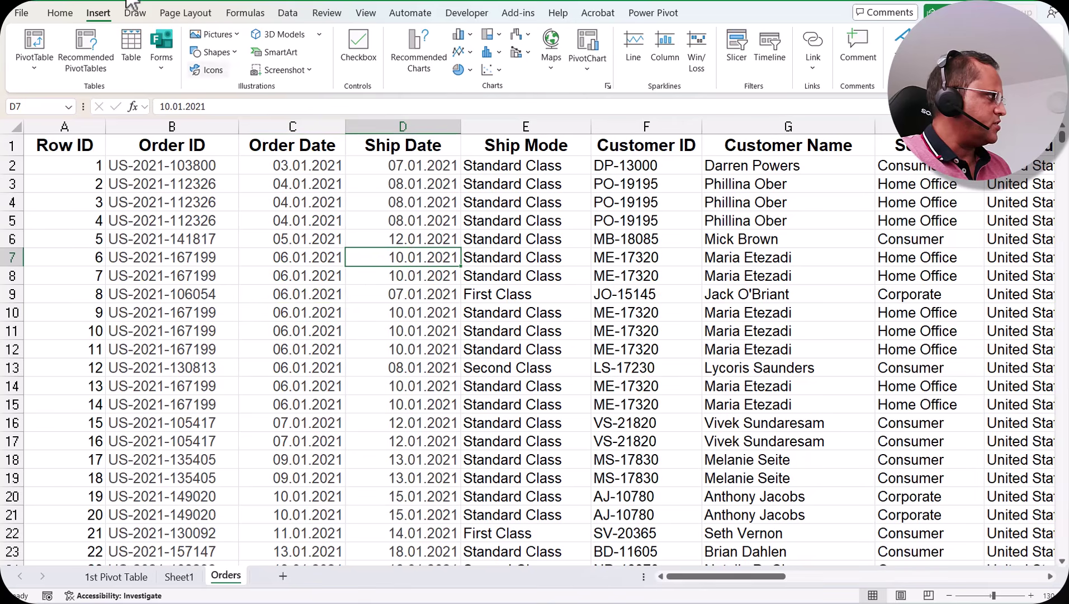
left_click(34, 46)
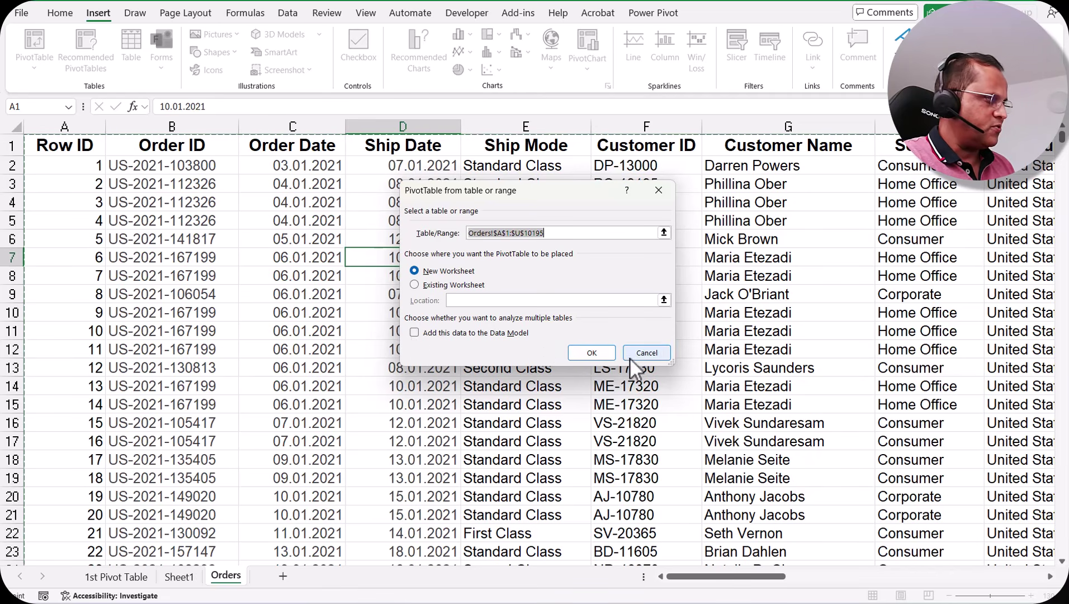
left_click(646, 353)
left_click(116, 576)
left_click(459, 310)
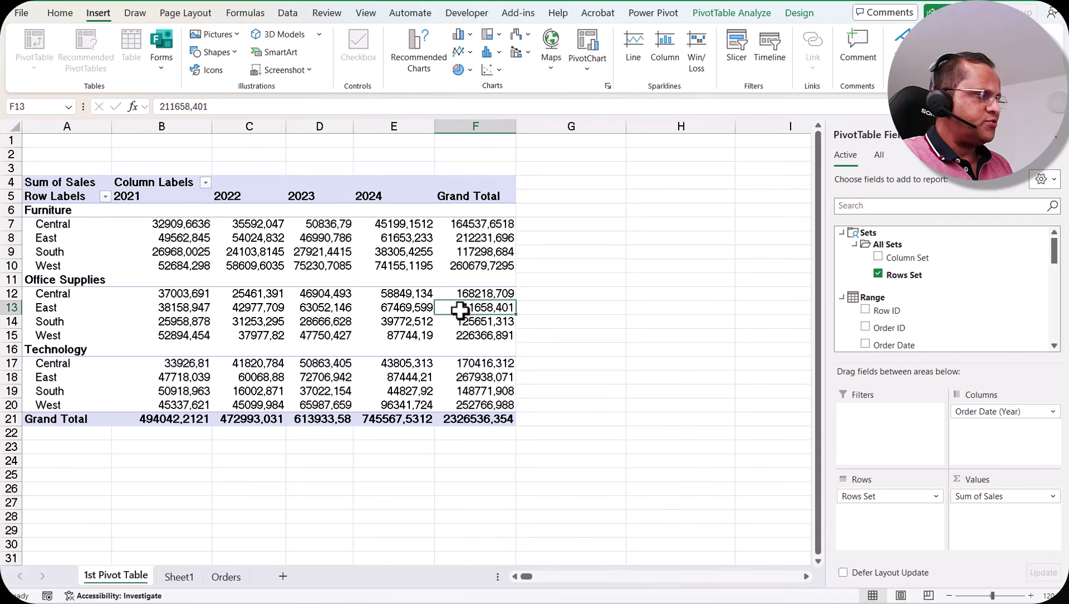
mouse_move(460, 310)
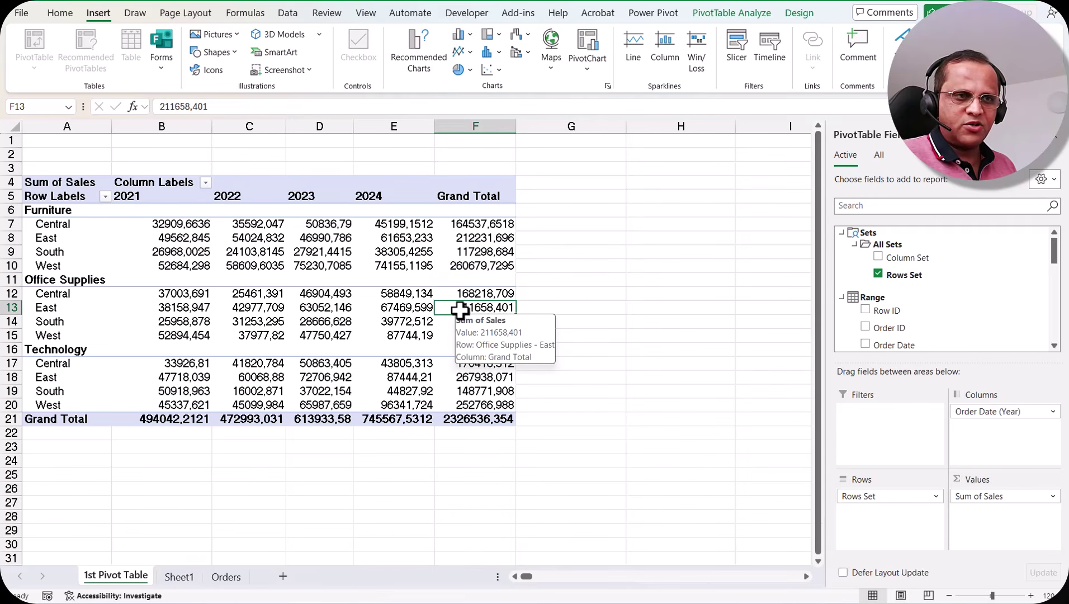